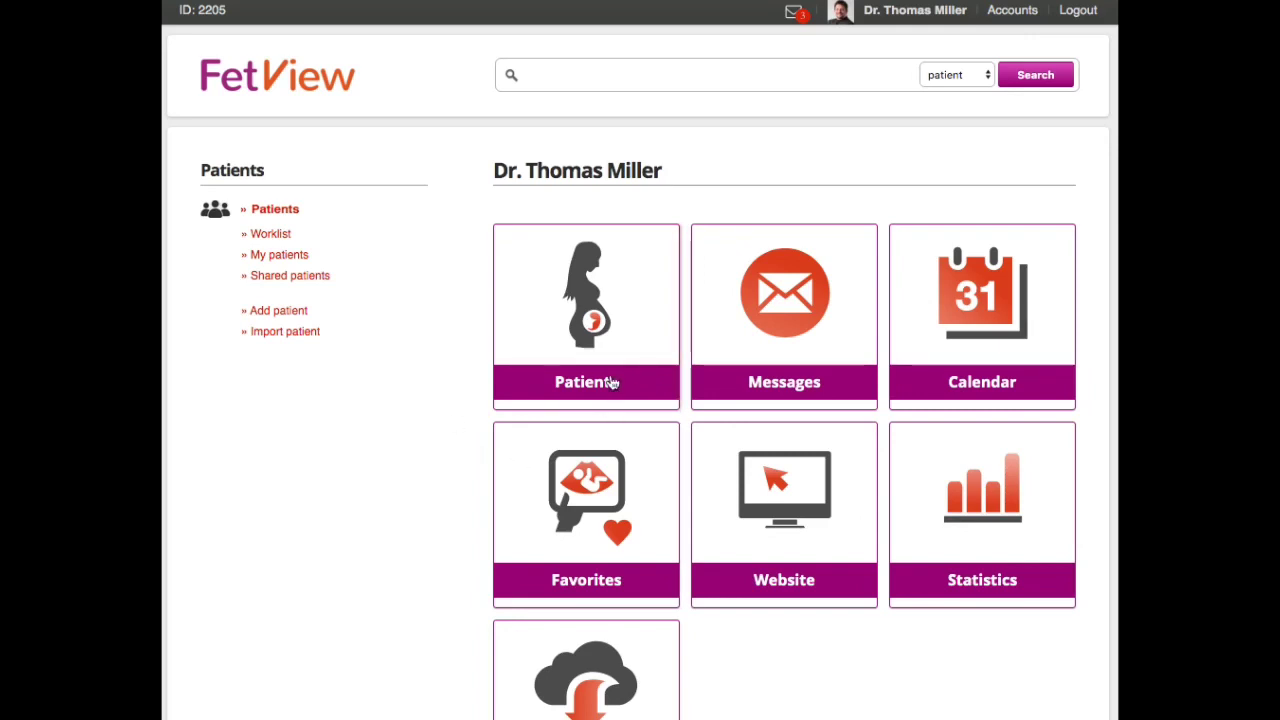
Look over the home dashboard's module tiles and its Settings section.
scroll(820, 540, "down", 4)
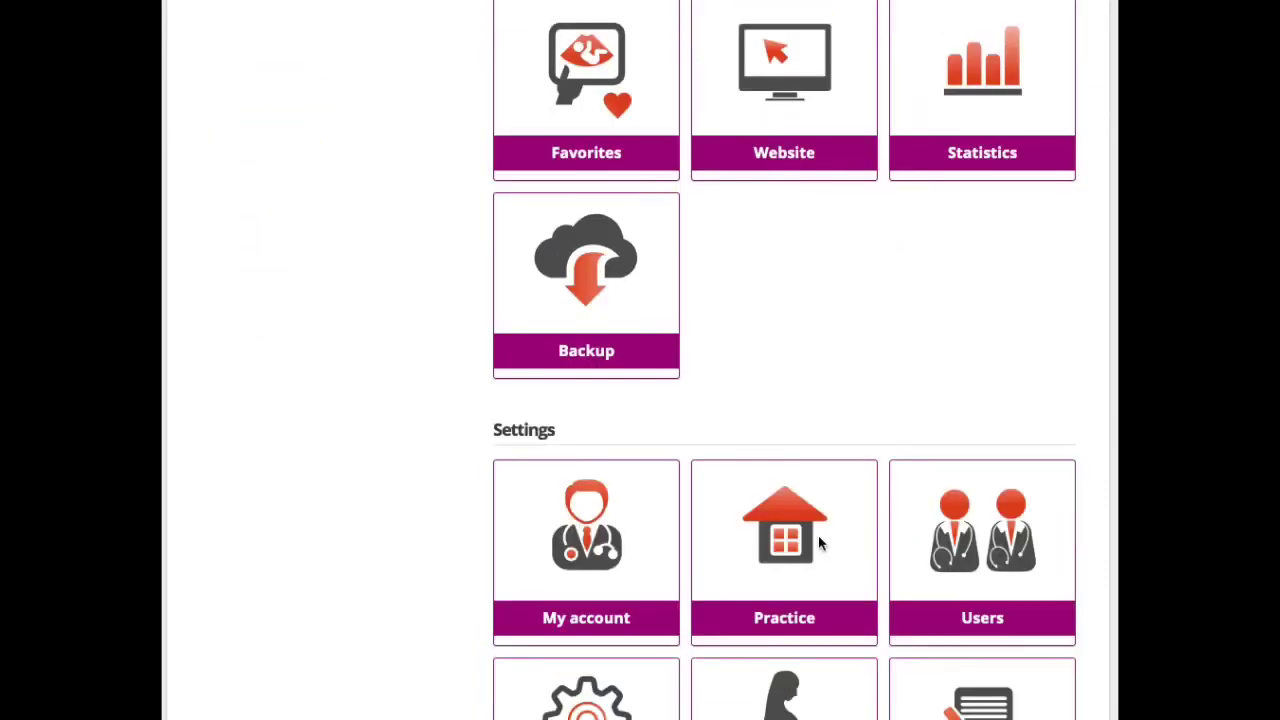
scroll(820, 540, "up", 3)
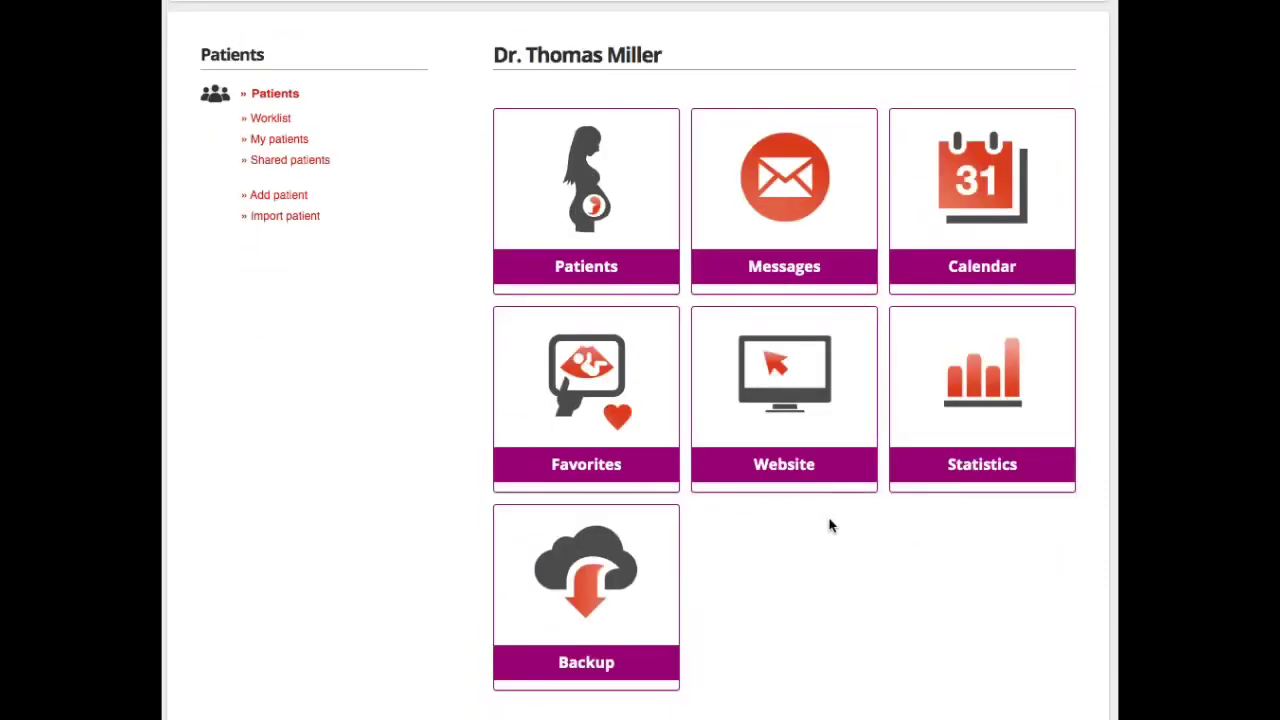
scroll(858, 487, "down", 3)
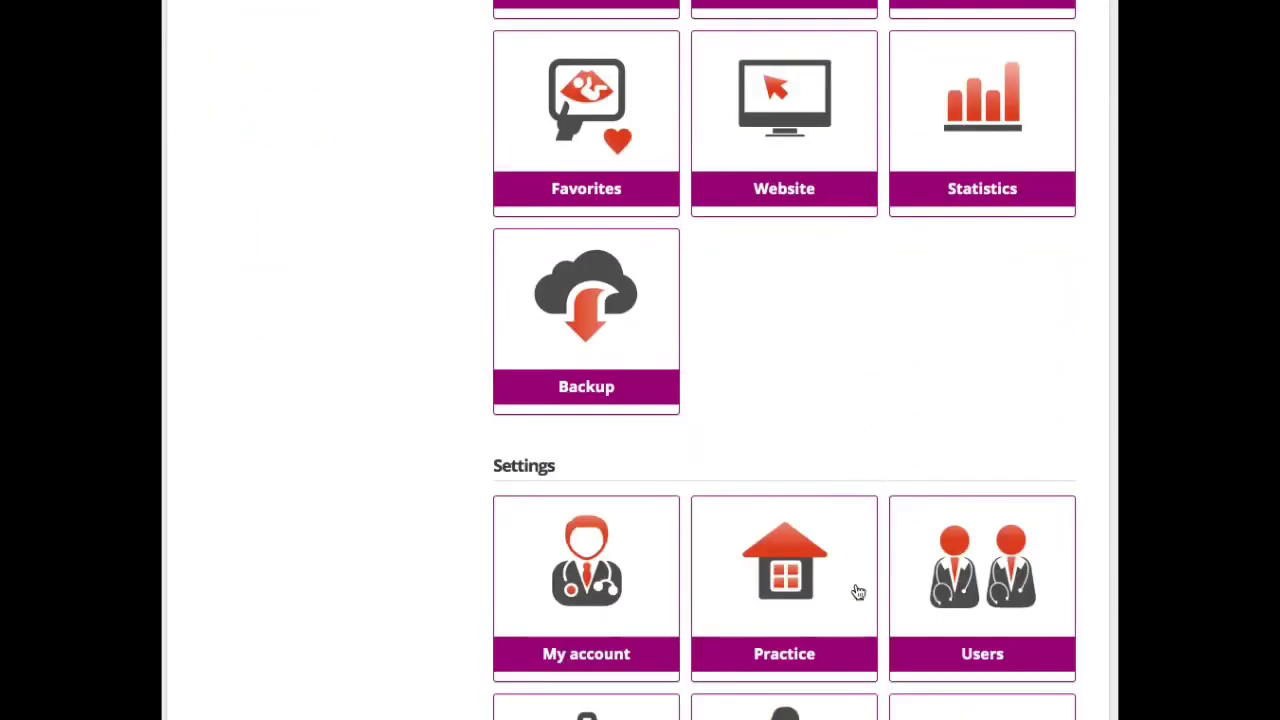
scroll(880, 648, "down", 4)
scroll(880, 650, "up", 8)
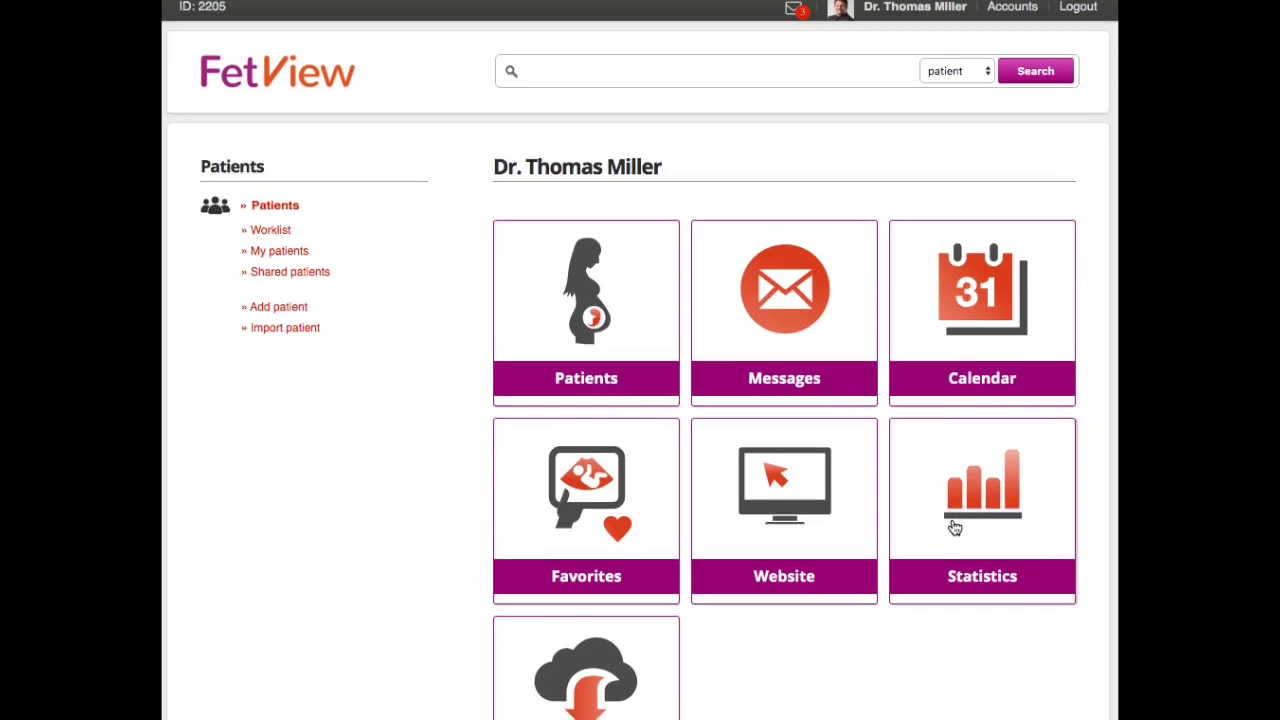
scroll(955, 525, "down", 2)
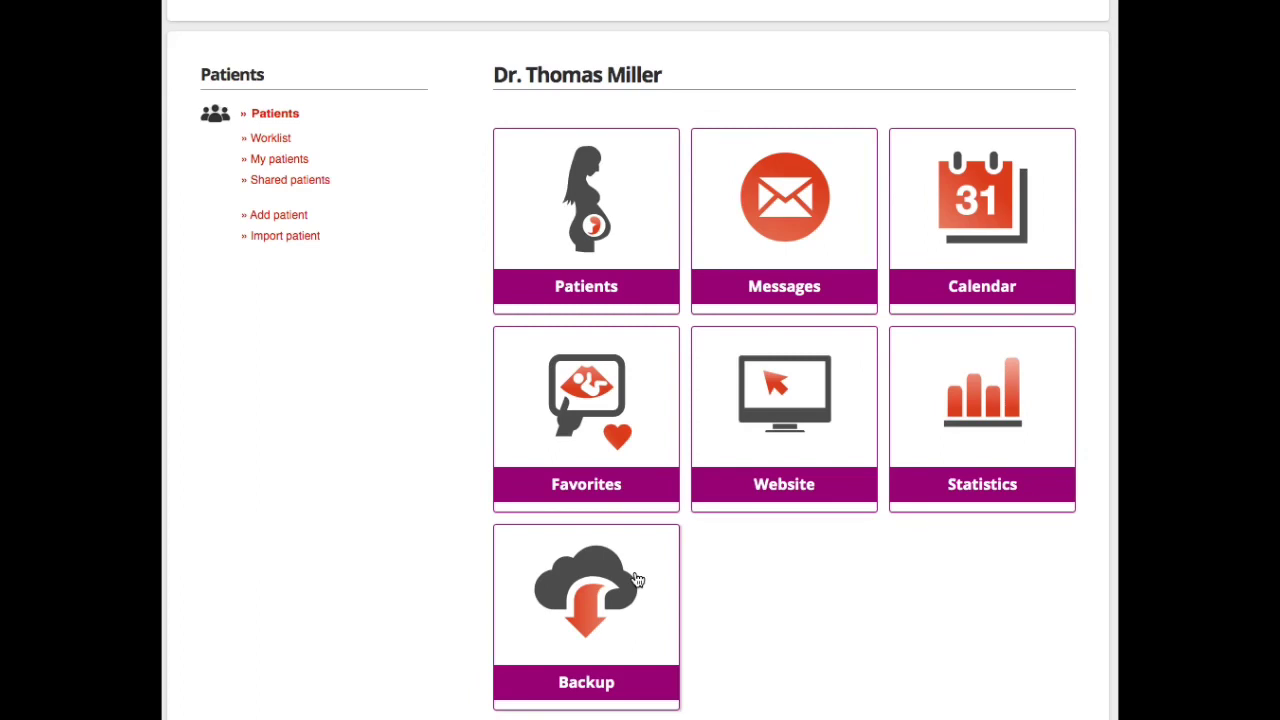
scroll(711, 569, "up", 2)
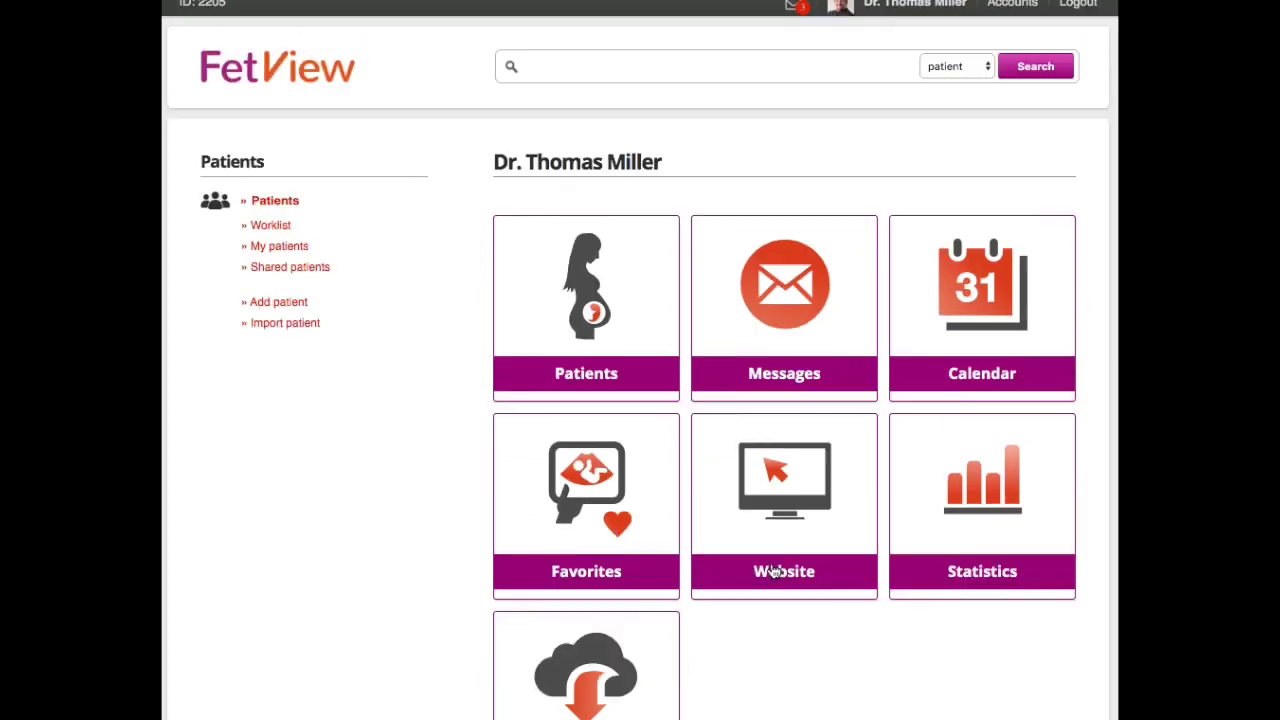
scroll(814, 597, "down", 1)
scroll(814, 594, "up", 2)
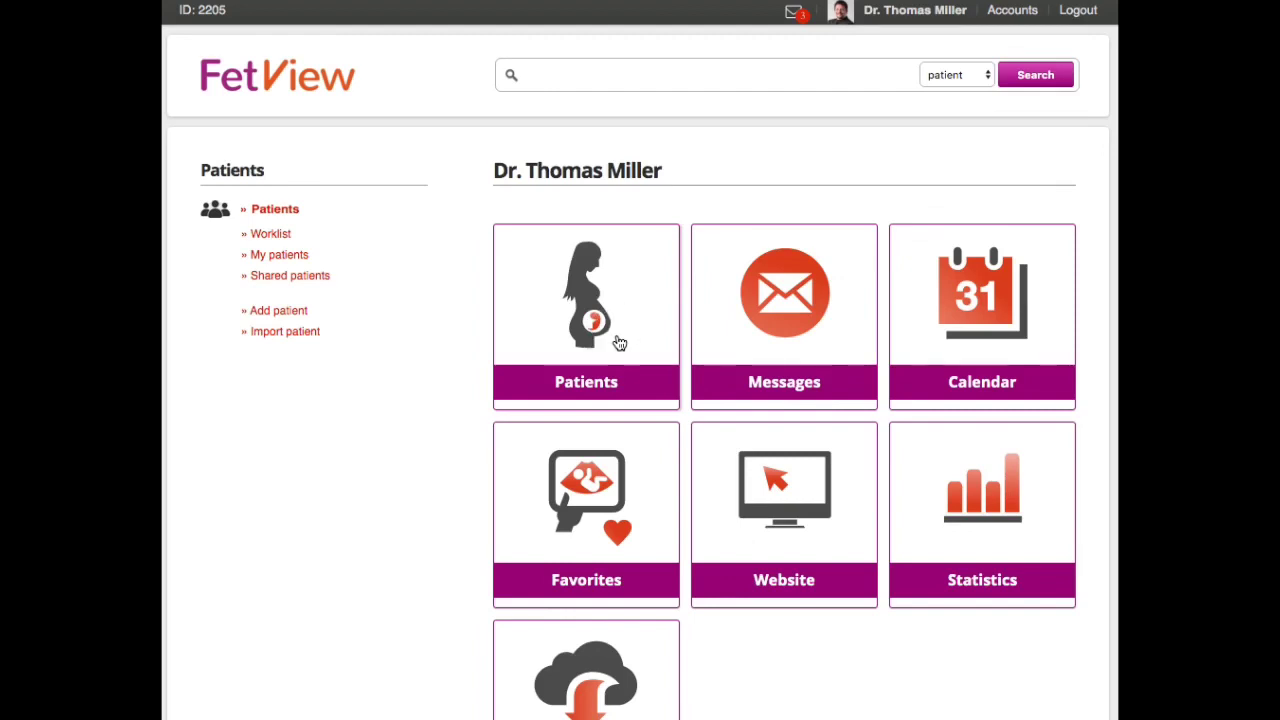
Open the second patient's record from the patient list and review her details, from personal data through pregnancy to Birth / Abortion.
left_click(619, 343)
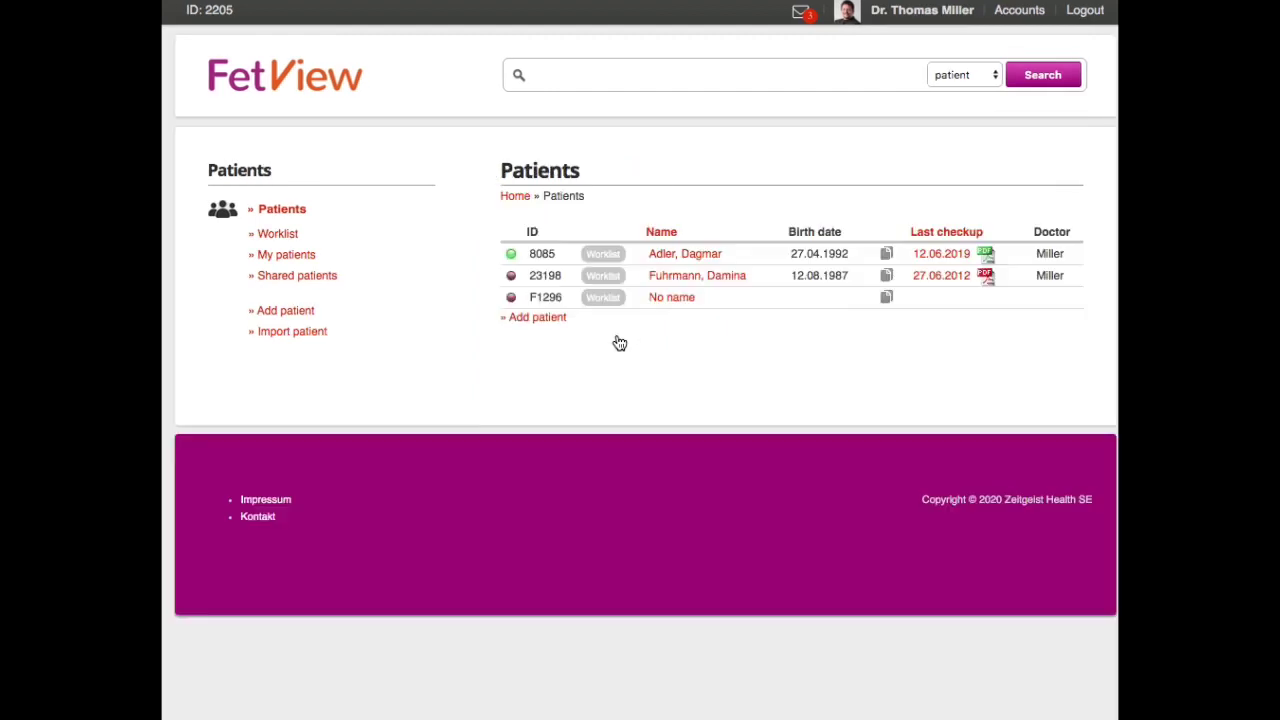
left_click(679, 280)
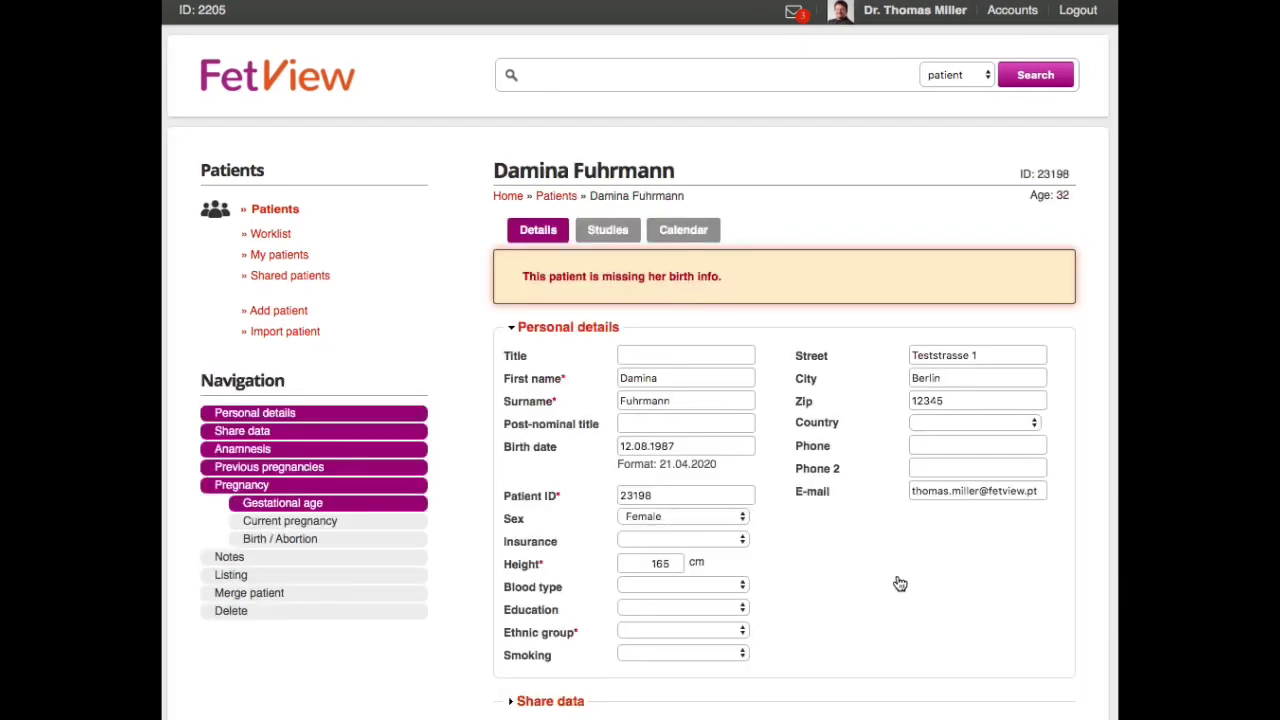
scroll(908, 581, "down", 1)
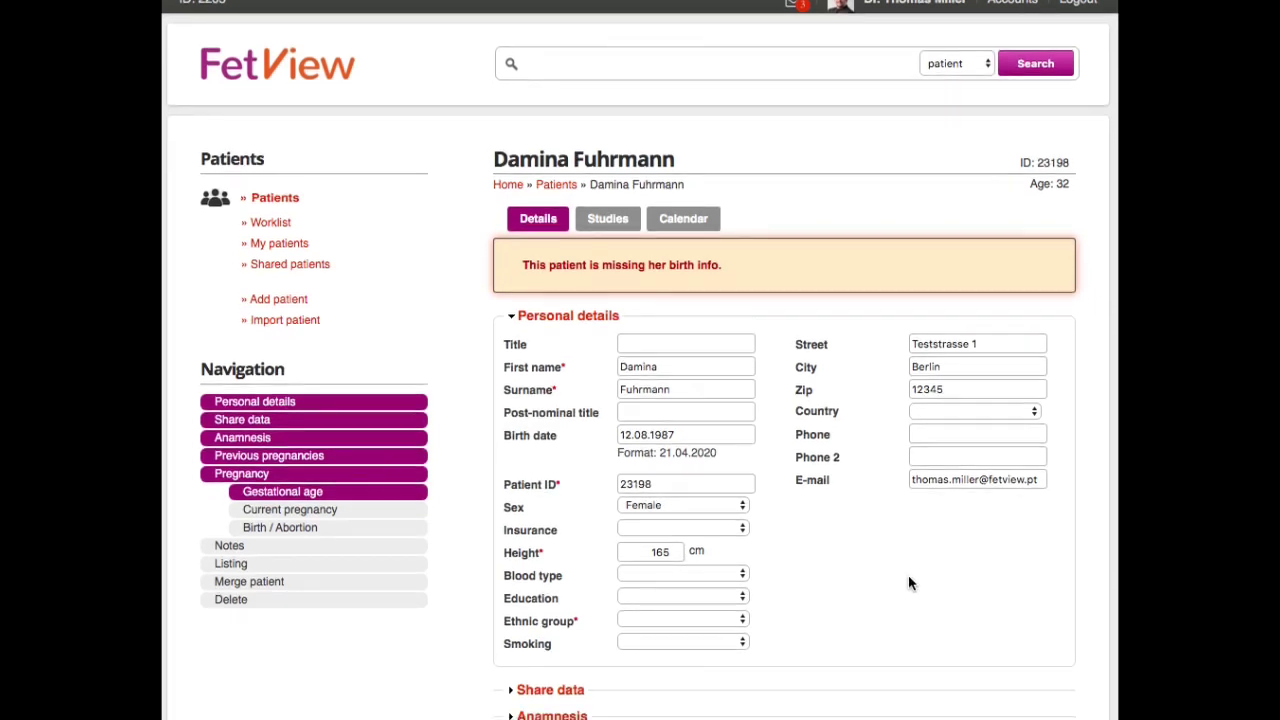
scroll(978, 586, "down", 2)
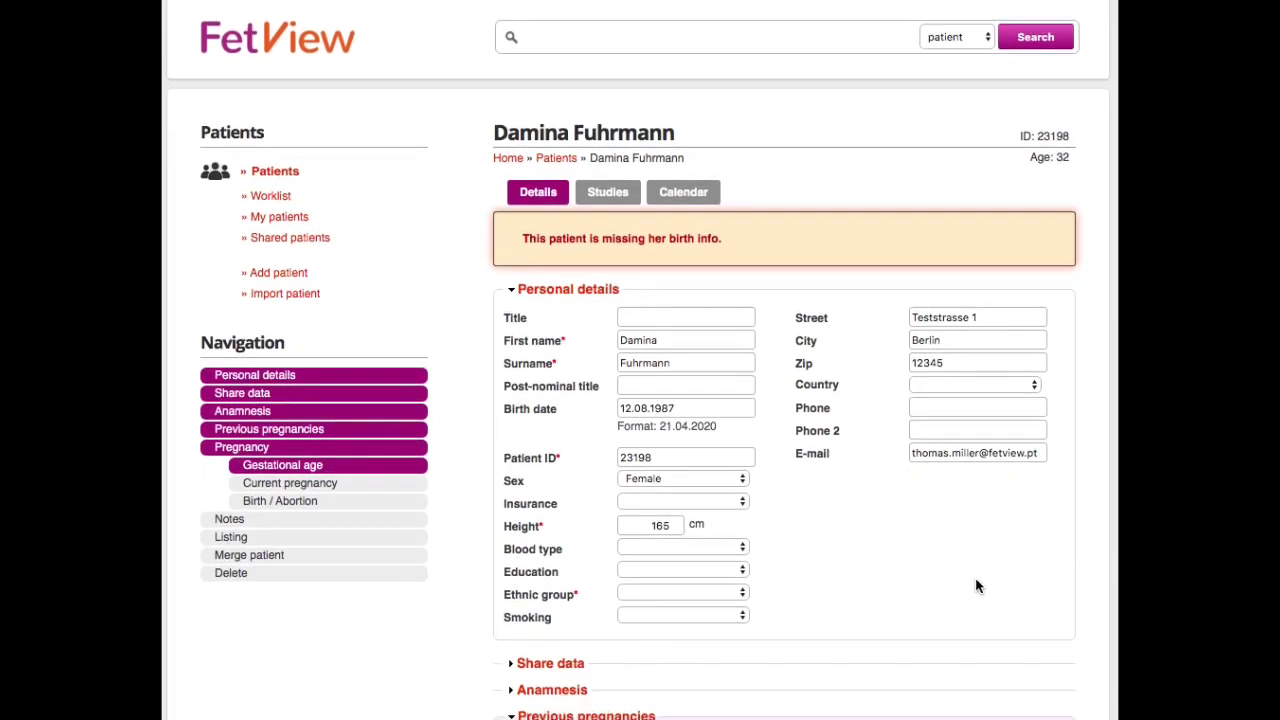
scroll(978, 586, "down", 1)
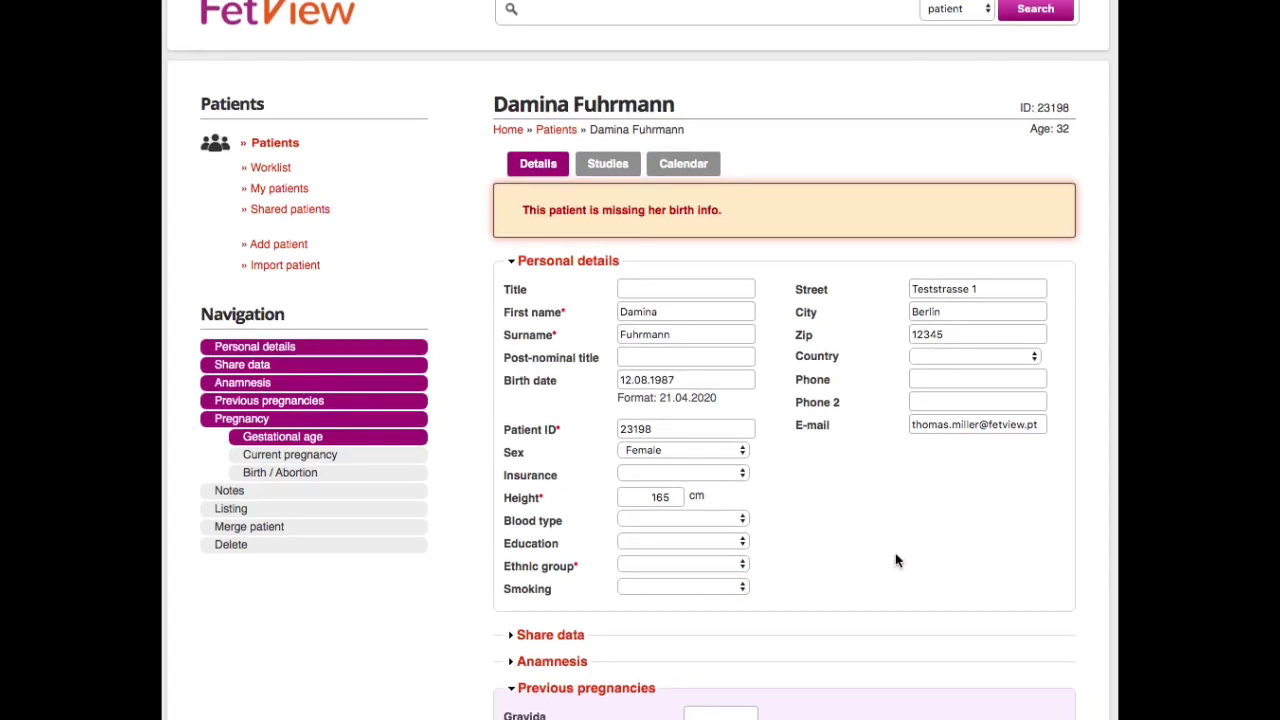
scroll(897, 561, "down", 1)
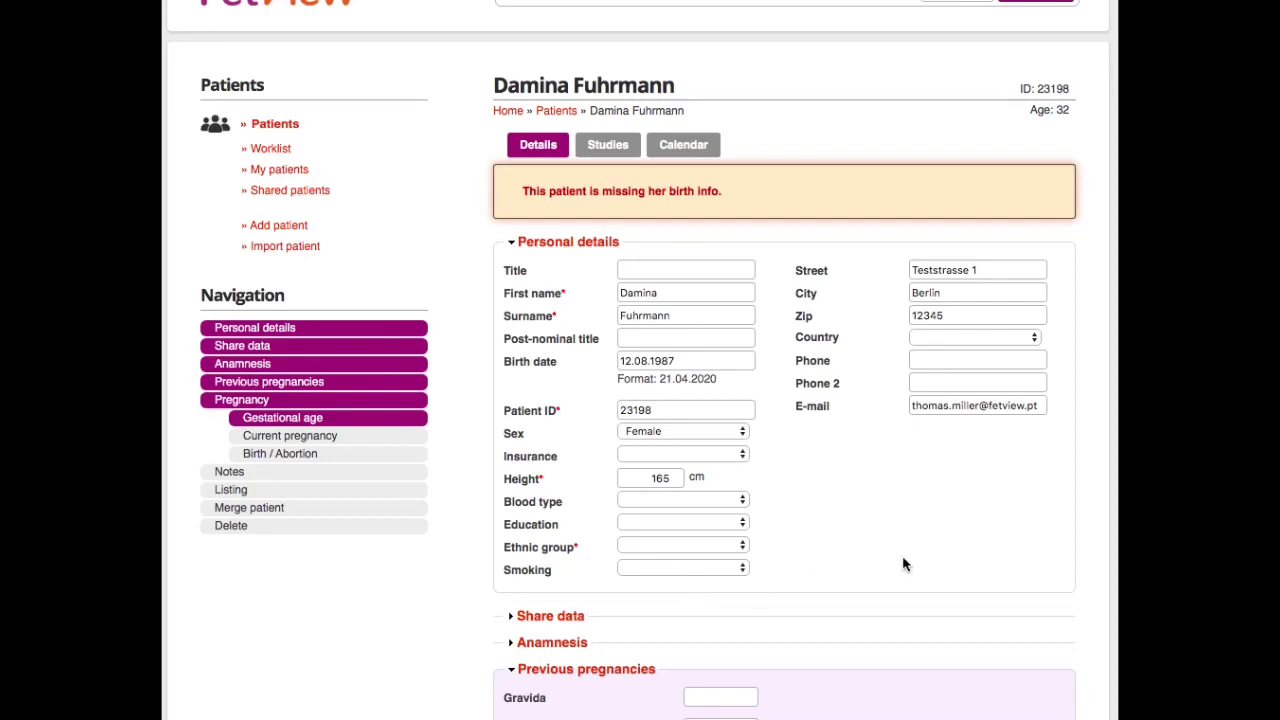
scroll(903, 565, "down", 3)
scroll(905, 560, "down", 3)
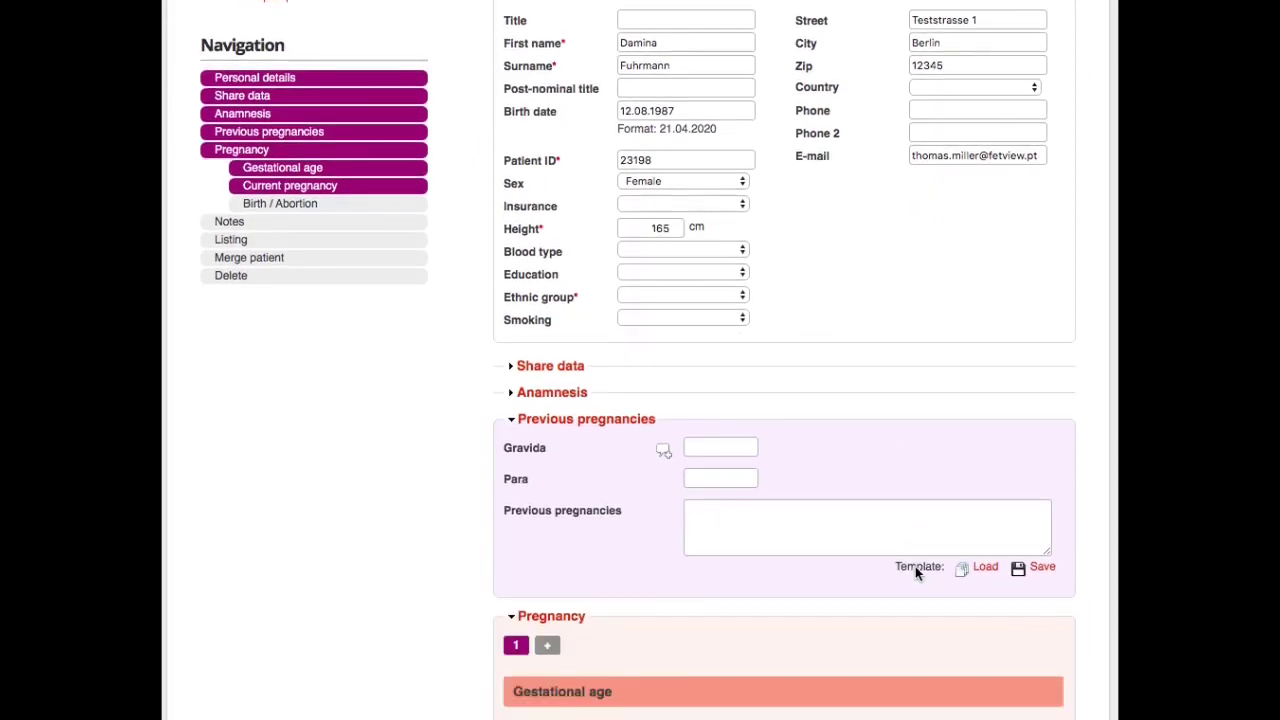
scroll(917, 570, "down", 3)
scroll(918, 572, "down", 3)
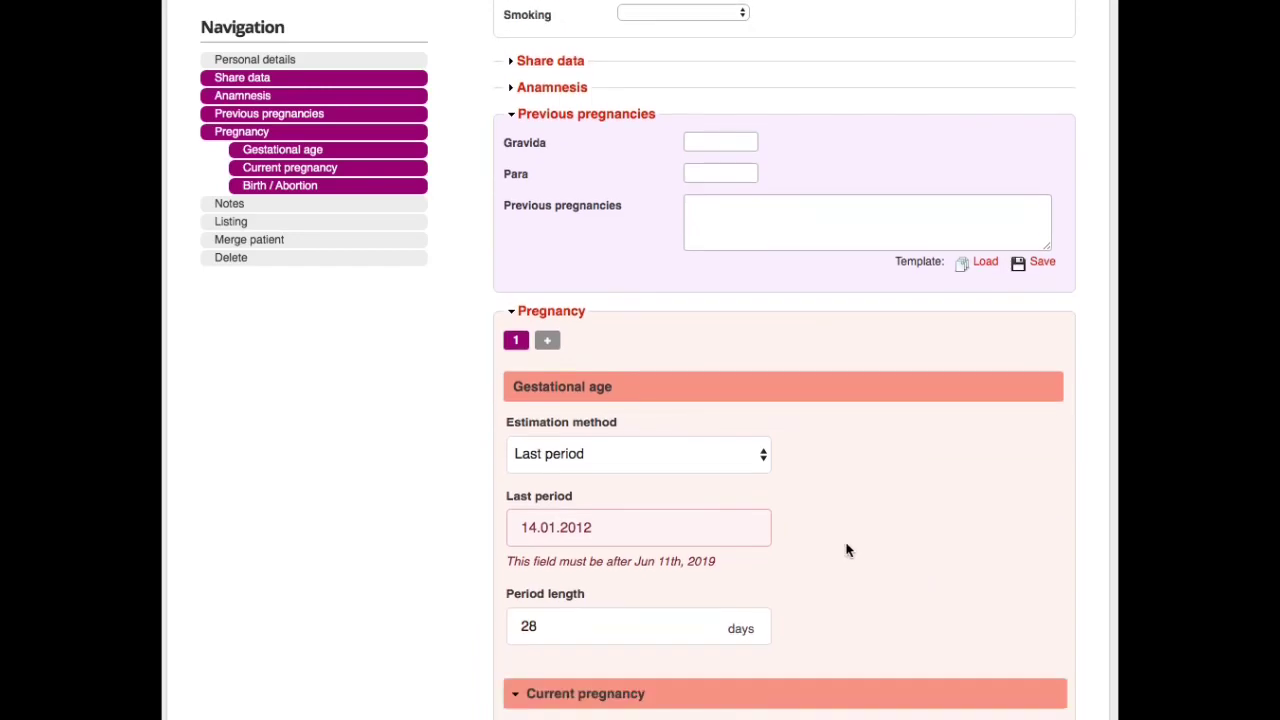
scroll(920, 530, "down", 6)
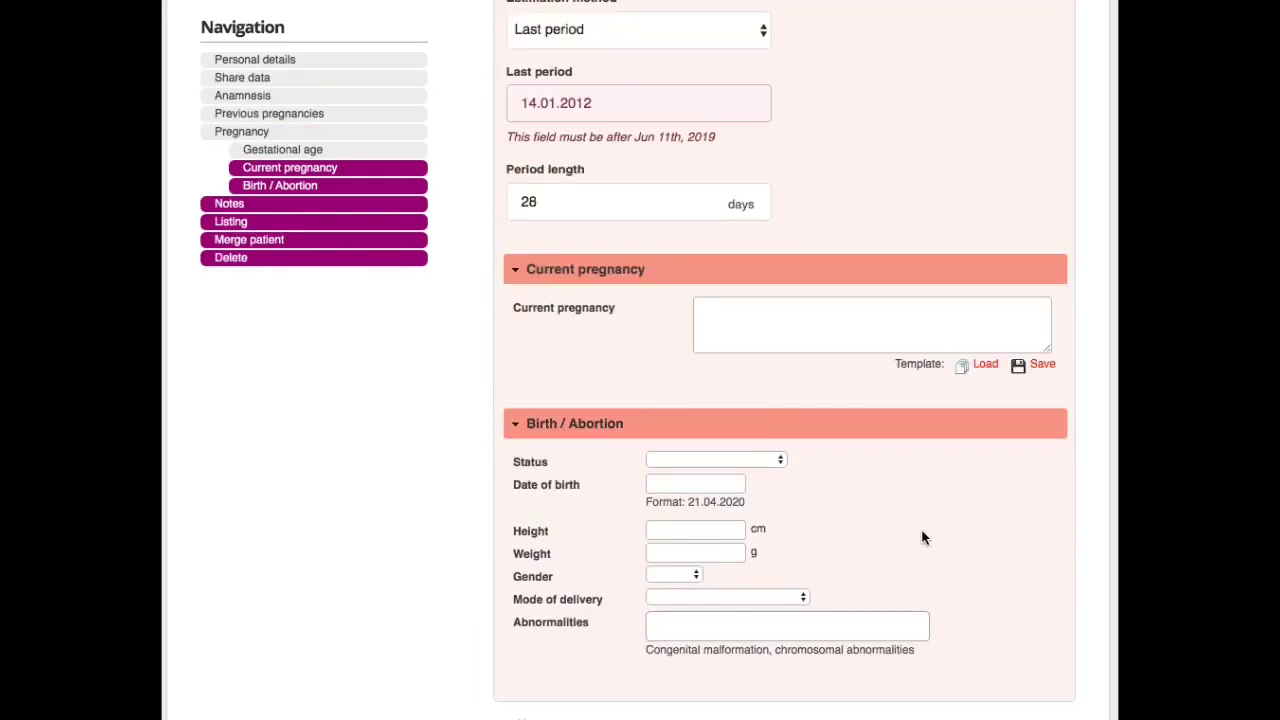
scroll(922, 538, "down", 2)
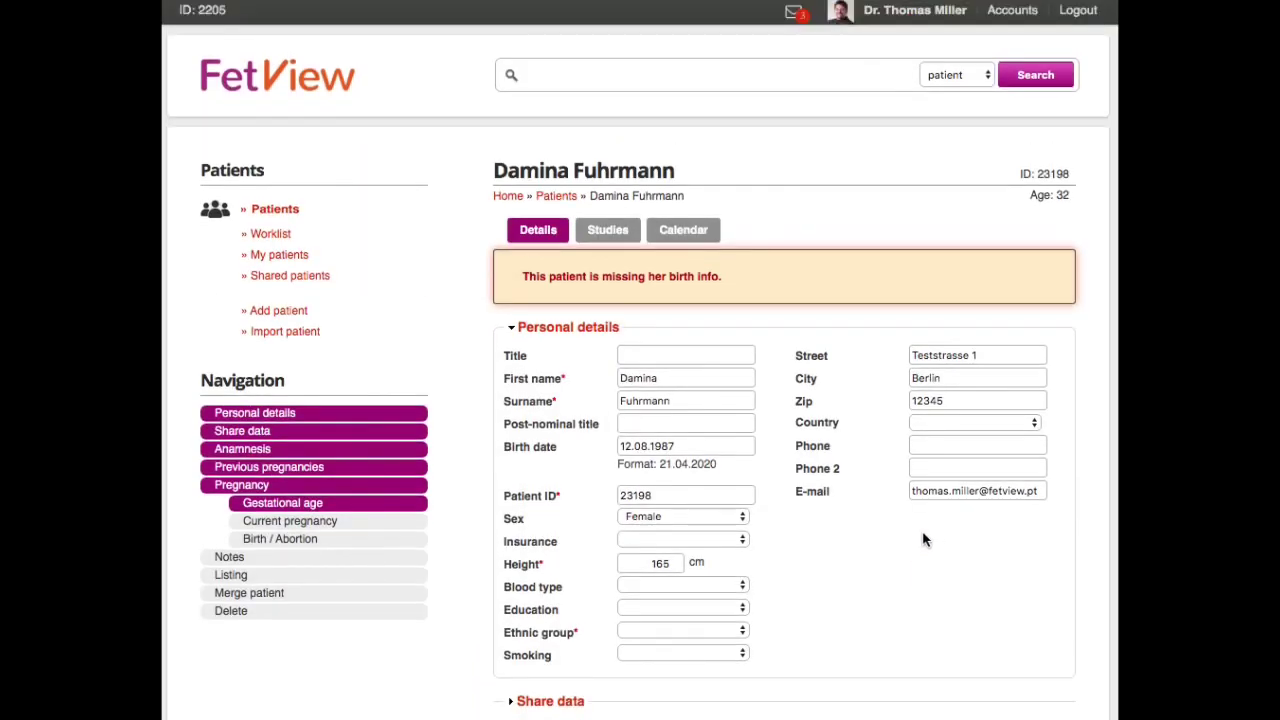
Open the patient's studies and look through the timeline of appointments and examinations.
left_click(612, 235)
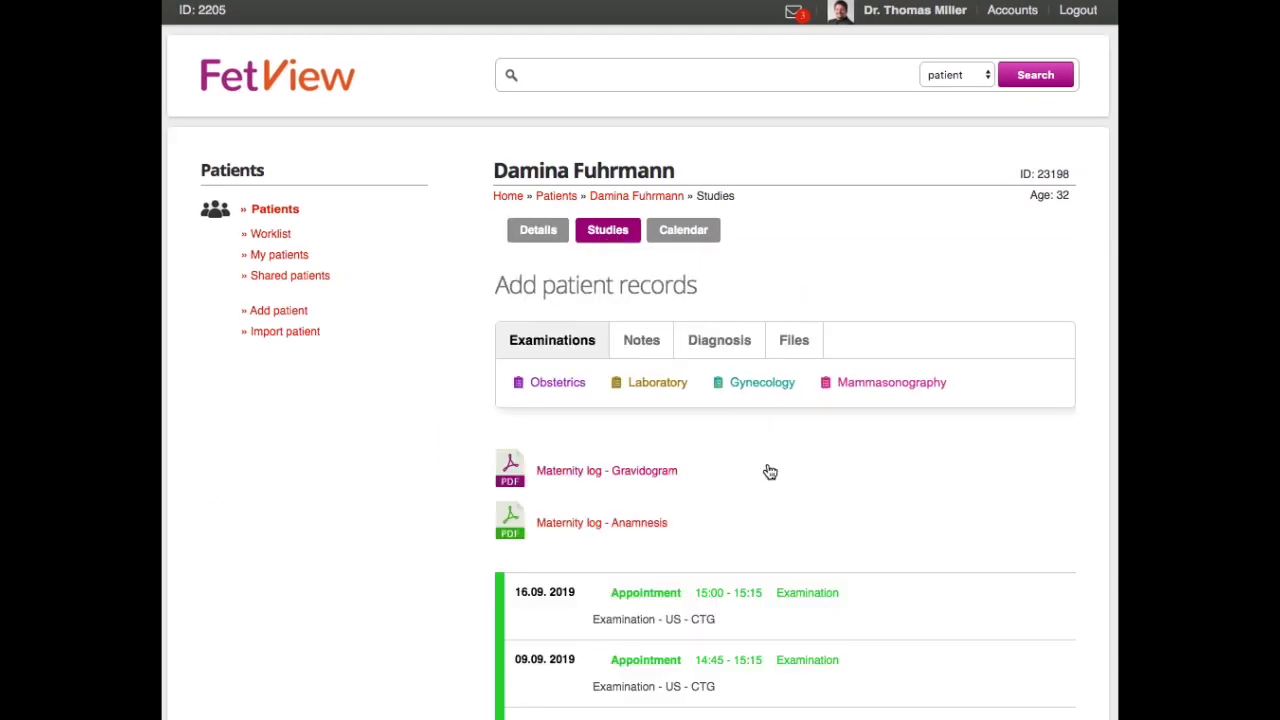
scroll(890, 522, "down", 2)
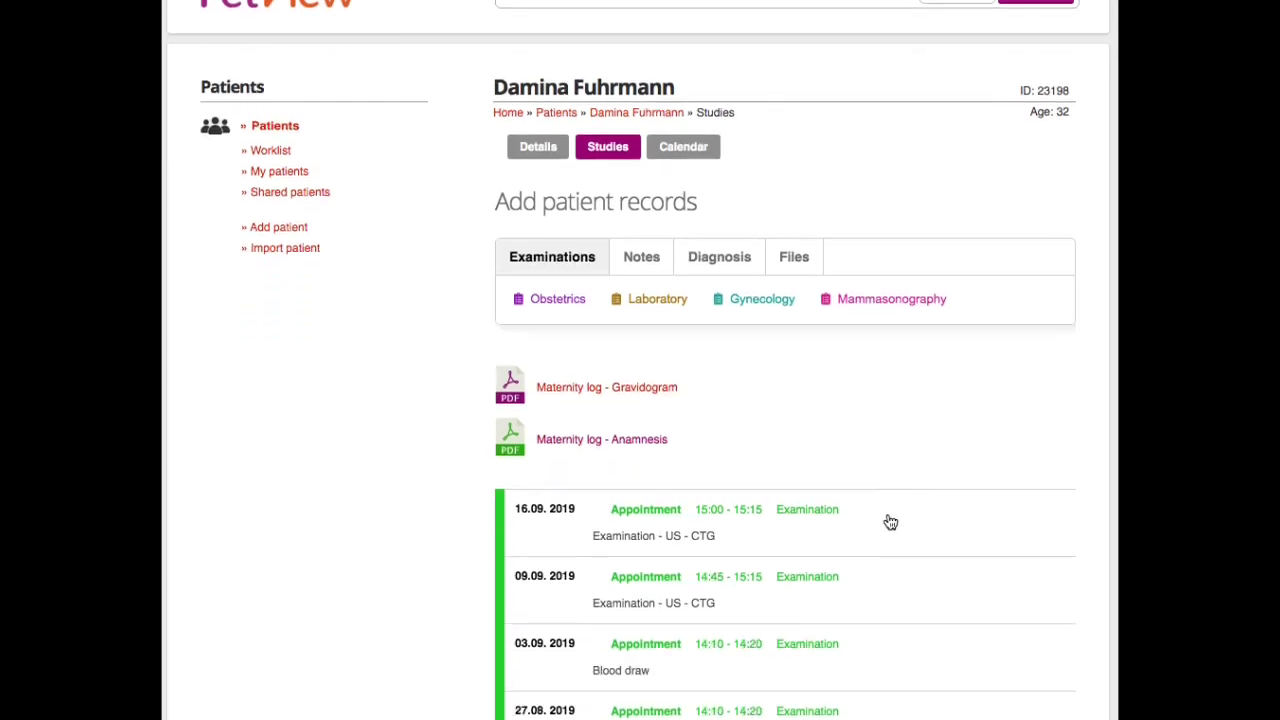
scroll(914, 603, "down", 5)
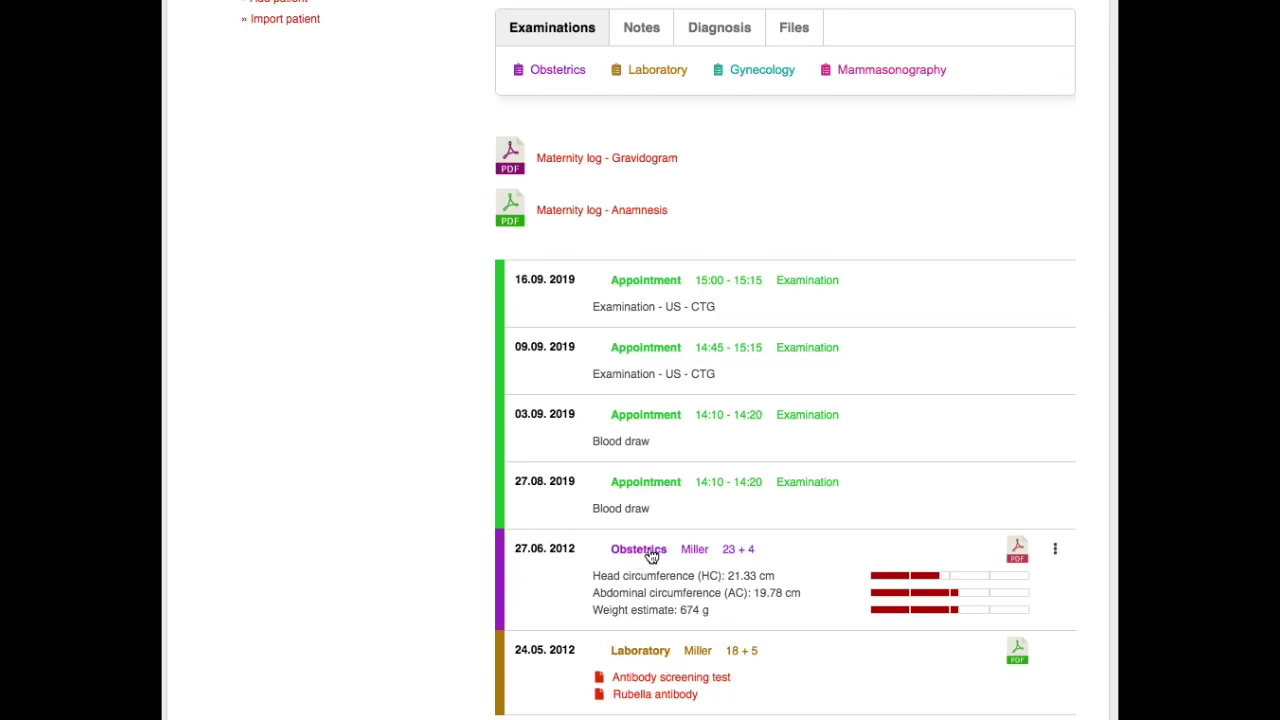
Examine the head circumference, abdominal circumference and weight estimate listed for the 27.06.2012 obstetrics examination.
left_click_drag(601, 576, 717, 612)
left_click(716, 610)
left_click_drag(606, 576, 708, 606)
left_click(722, 616)
left_click_drag(594, 576, 720, 608)
left_click(731, 614)
Open the 27.06.2012 obstetrics examination and review its Examination, Reports, Study templates and Patient sections.
left_click(655, 556)
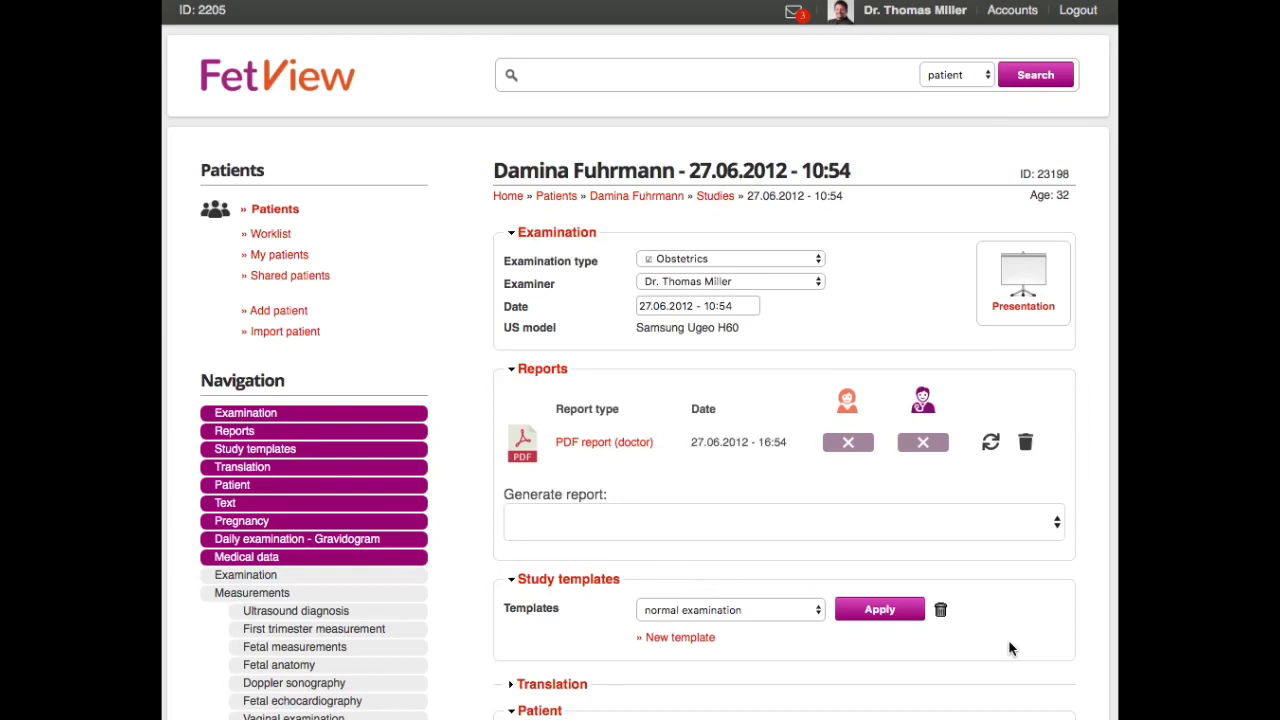
scroll(1012, 638, "down", 1)
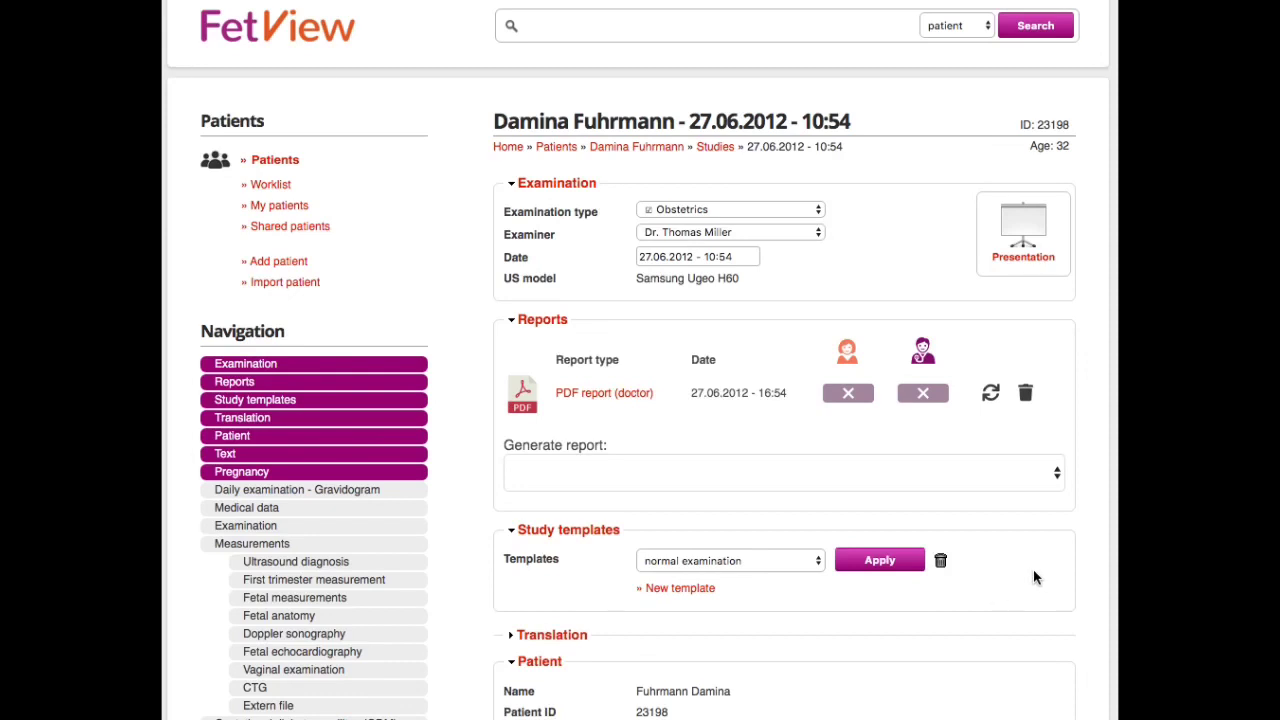
scroll(1033, 572, "down", 1)
scroll(1033, 576, "down", 1)
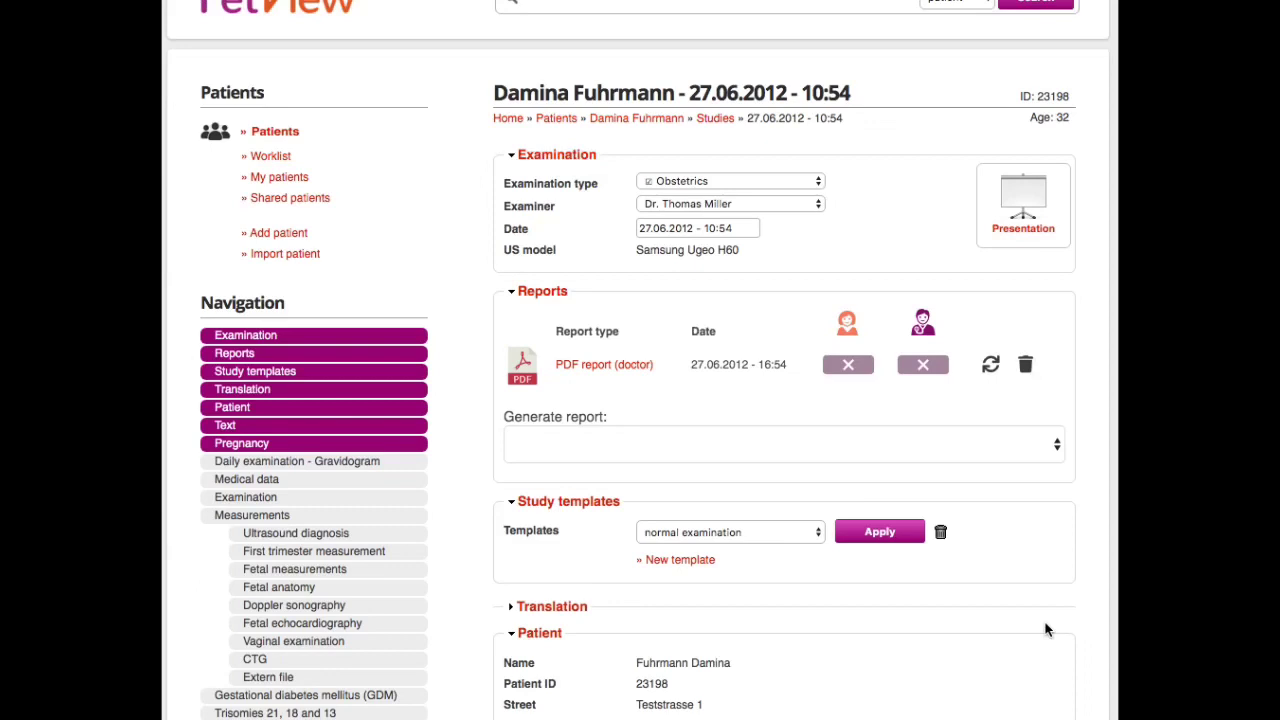
scroll(1019, 637, "down", 1)
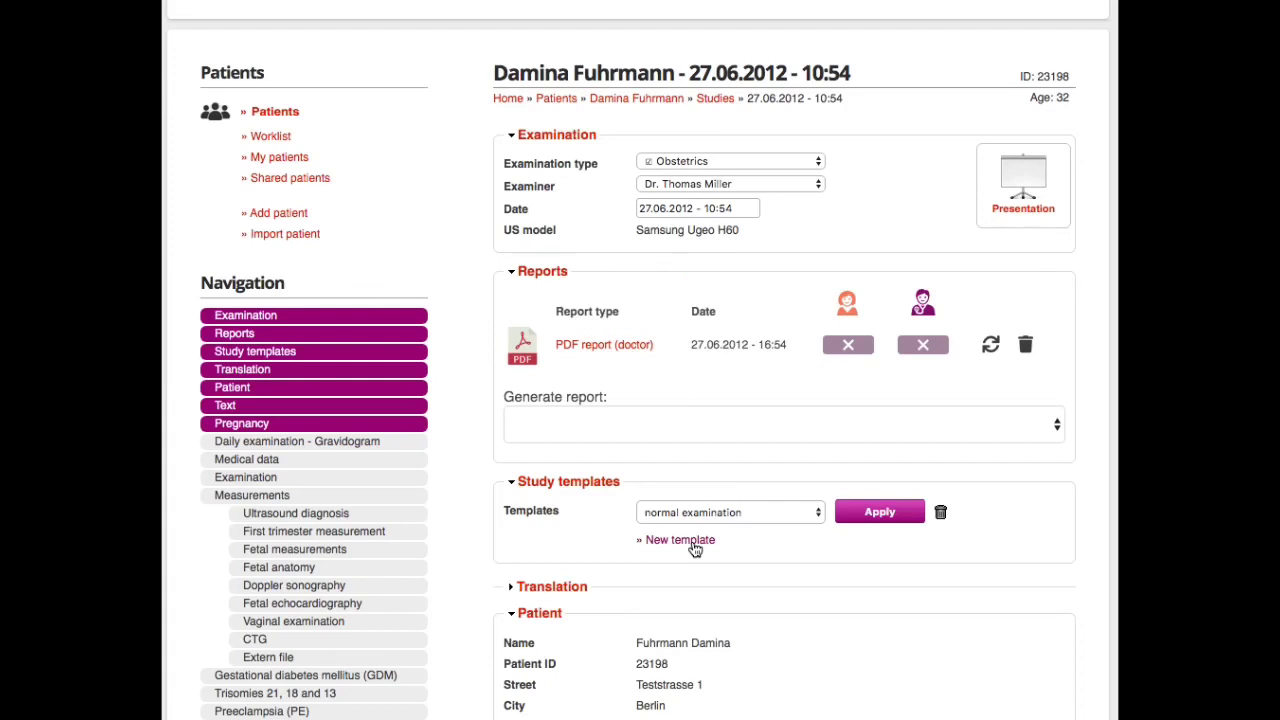
scroll(1008, 680, "down", 3)
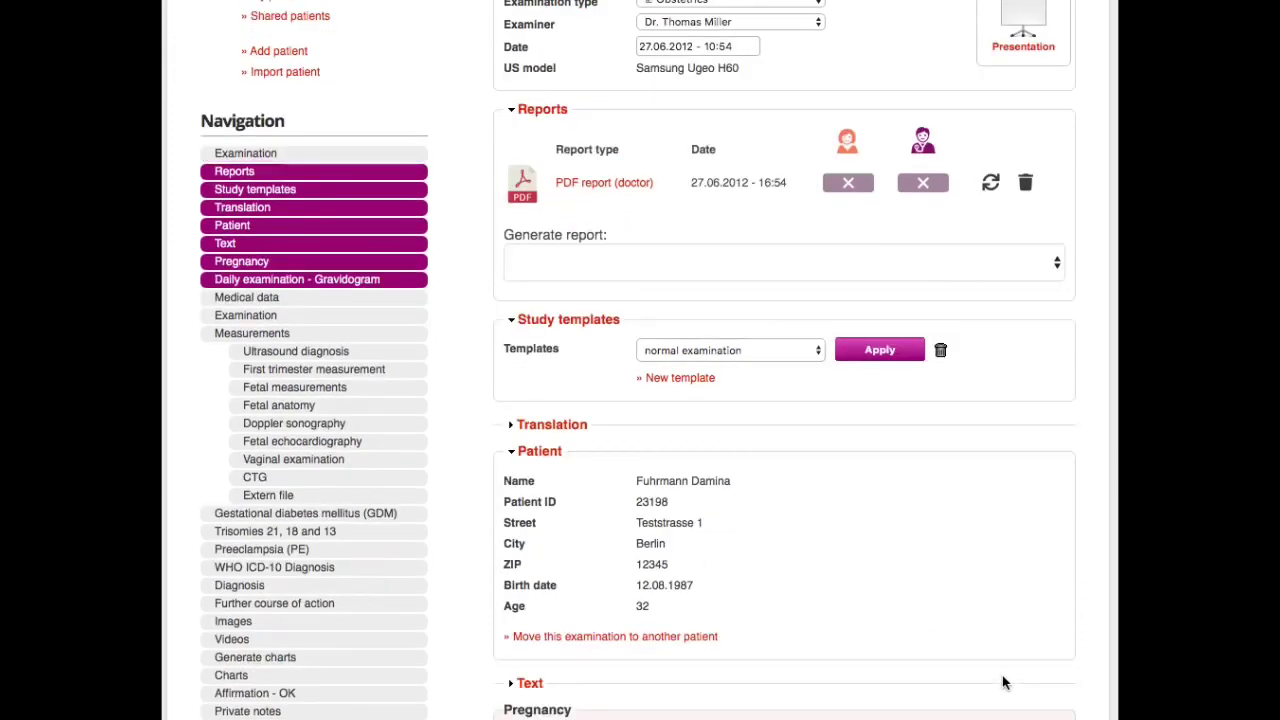
scroll(996, 587, "down", 2)
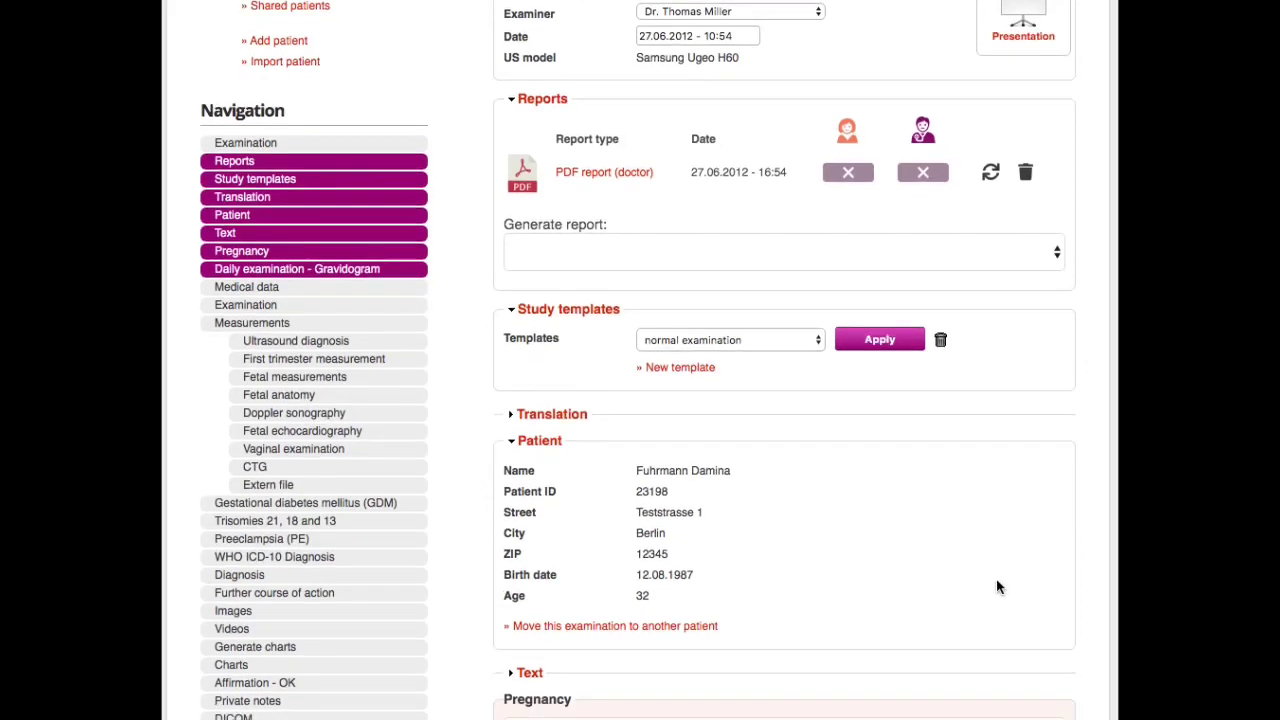
scroll(984, 547, "down", 5)
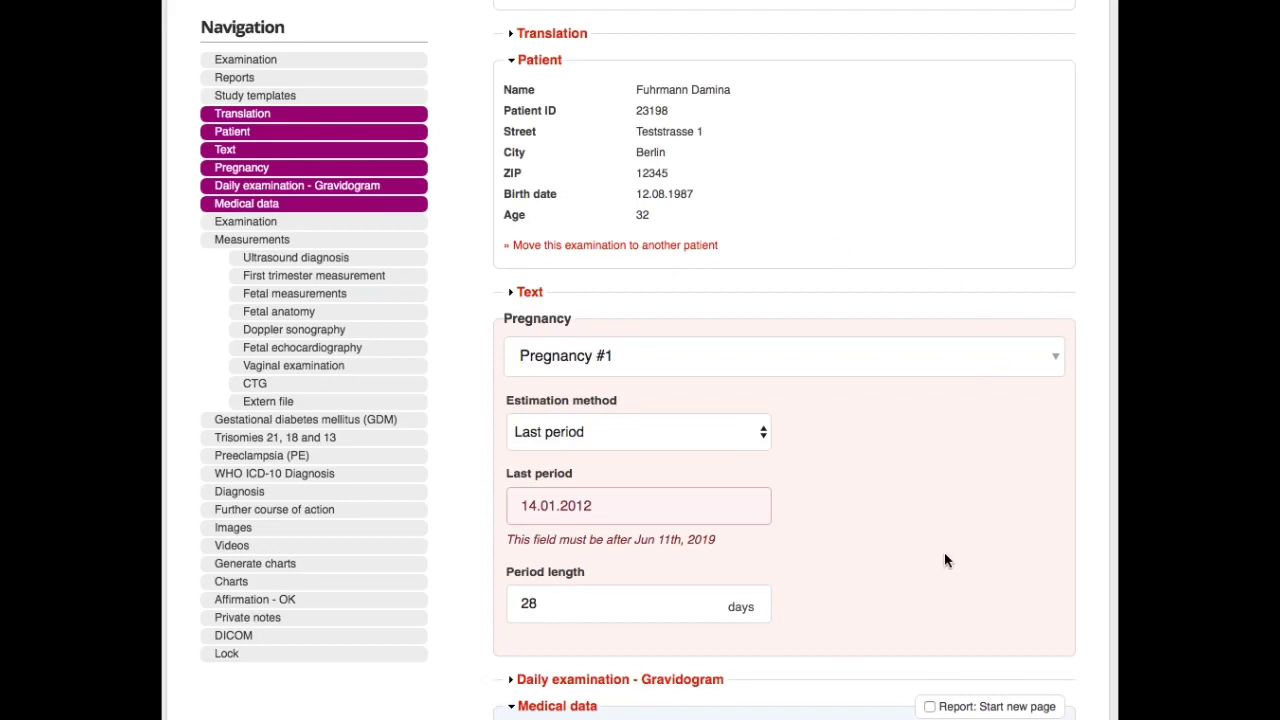
Check which estimation methods are offered for Pregnancy #1, keeping Last period selected.
scroll(935, 553, "down", 1)
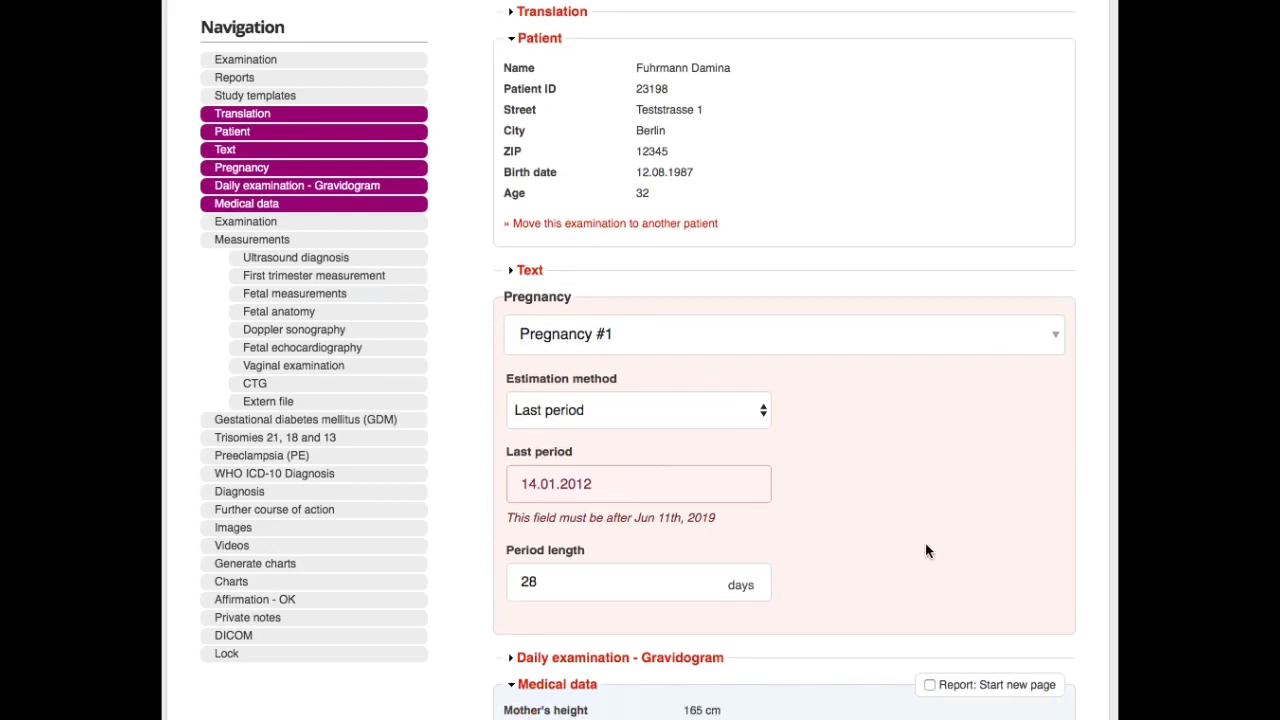
left_click(608, 412)
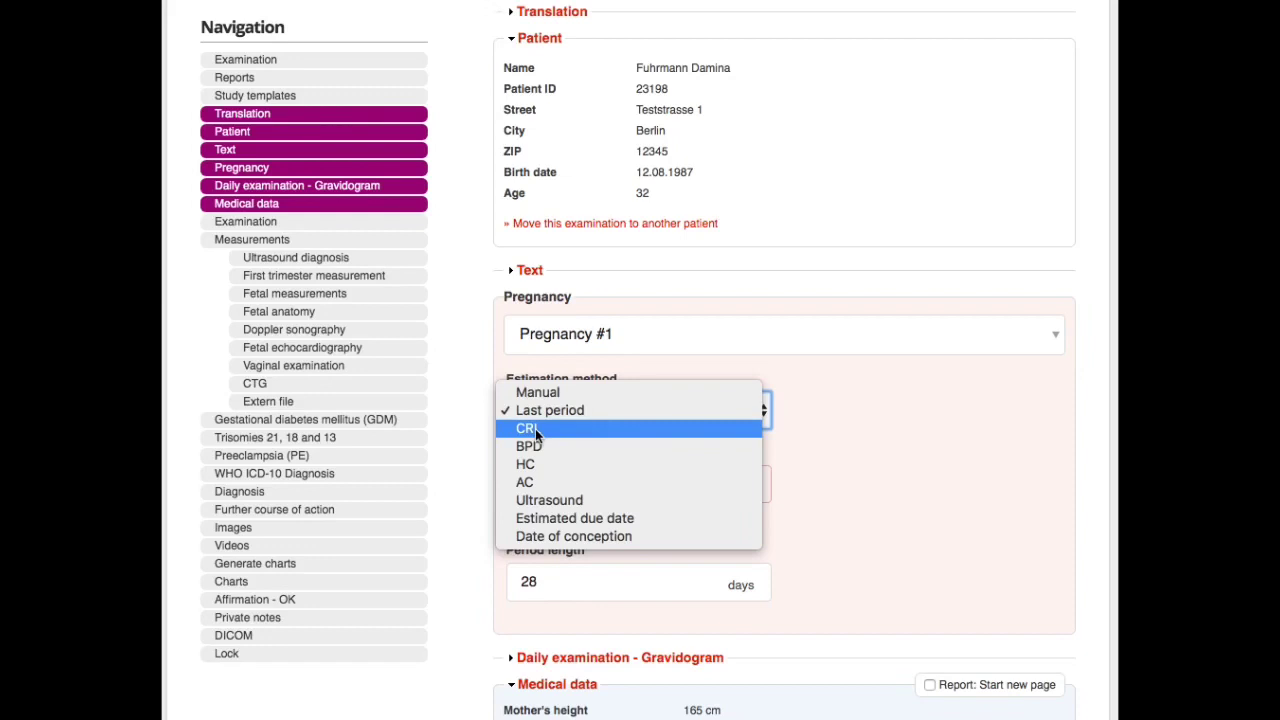
left_click(858, 484)
Expand the Daily examination - Gravidogram section and review its fields down to the Medical data section.
scroll(897, 486, "down", 3)
scroll(935, 464, "down", 2)
scroll(840, 524, "down", 2)
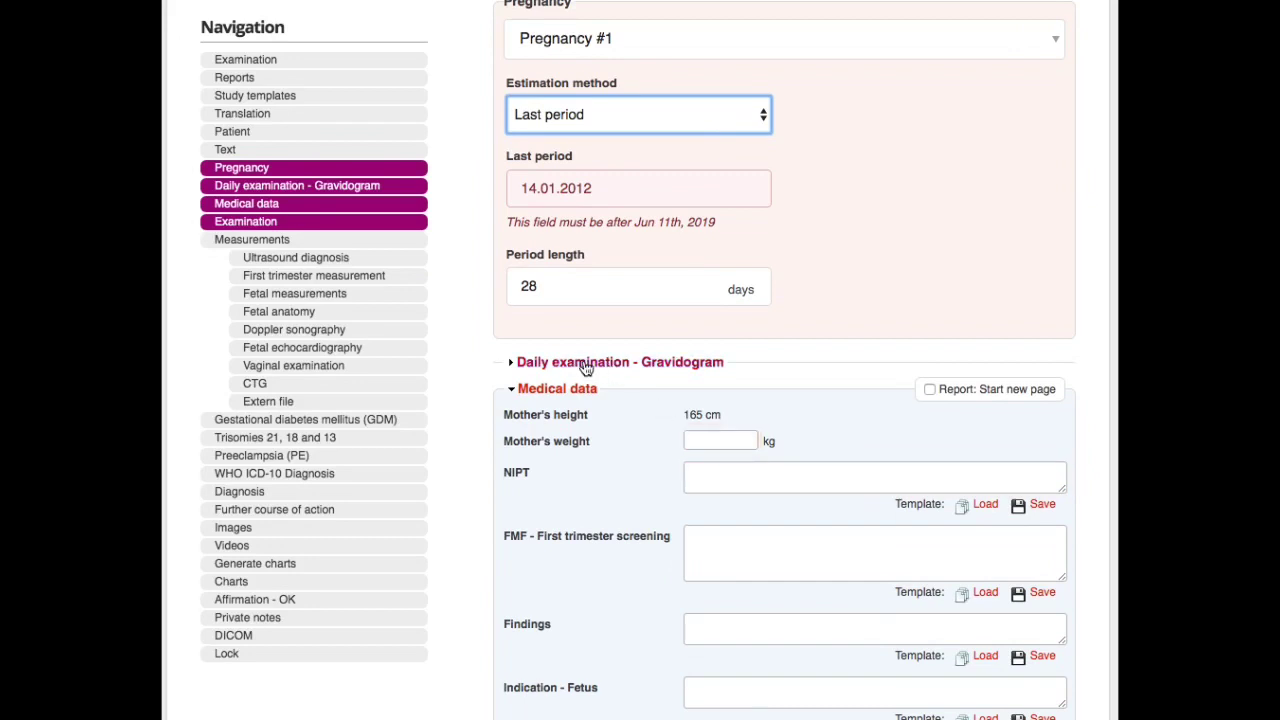
left_click(588, 366)
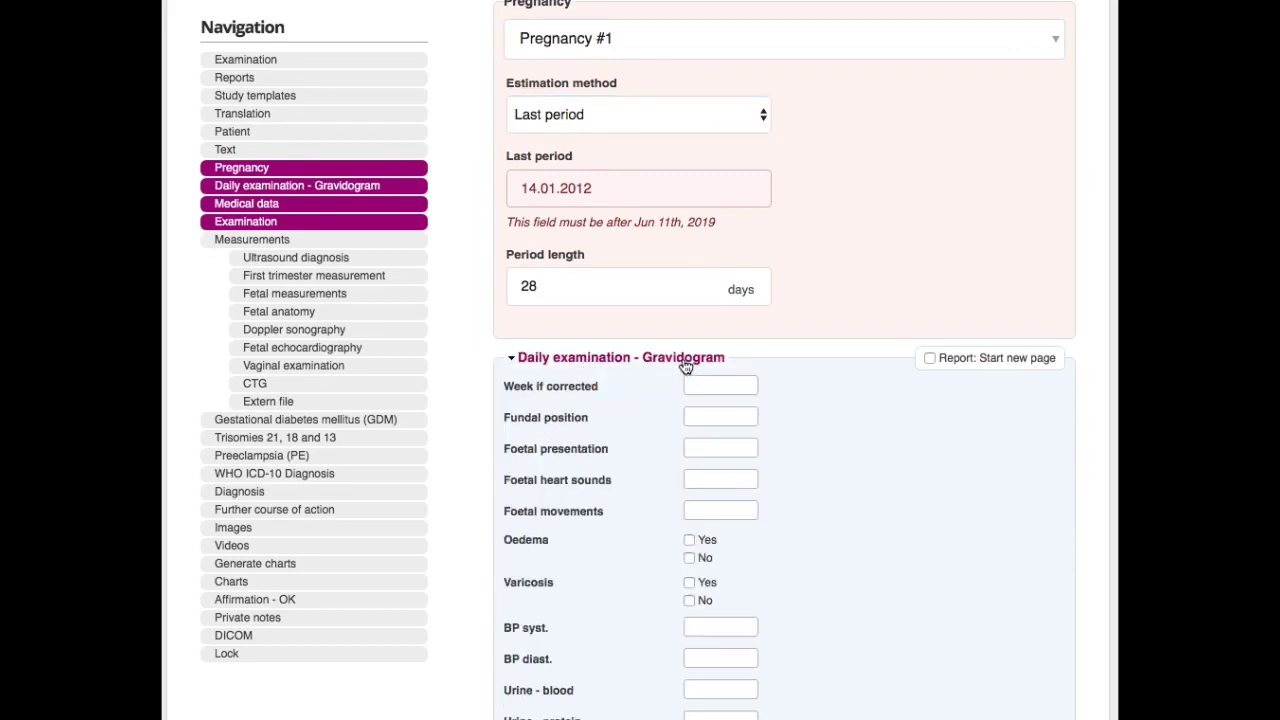
scroll(877, 507, "down", 1)
scroll(877, 507, "down", 1)
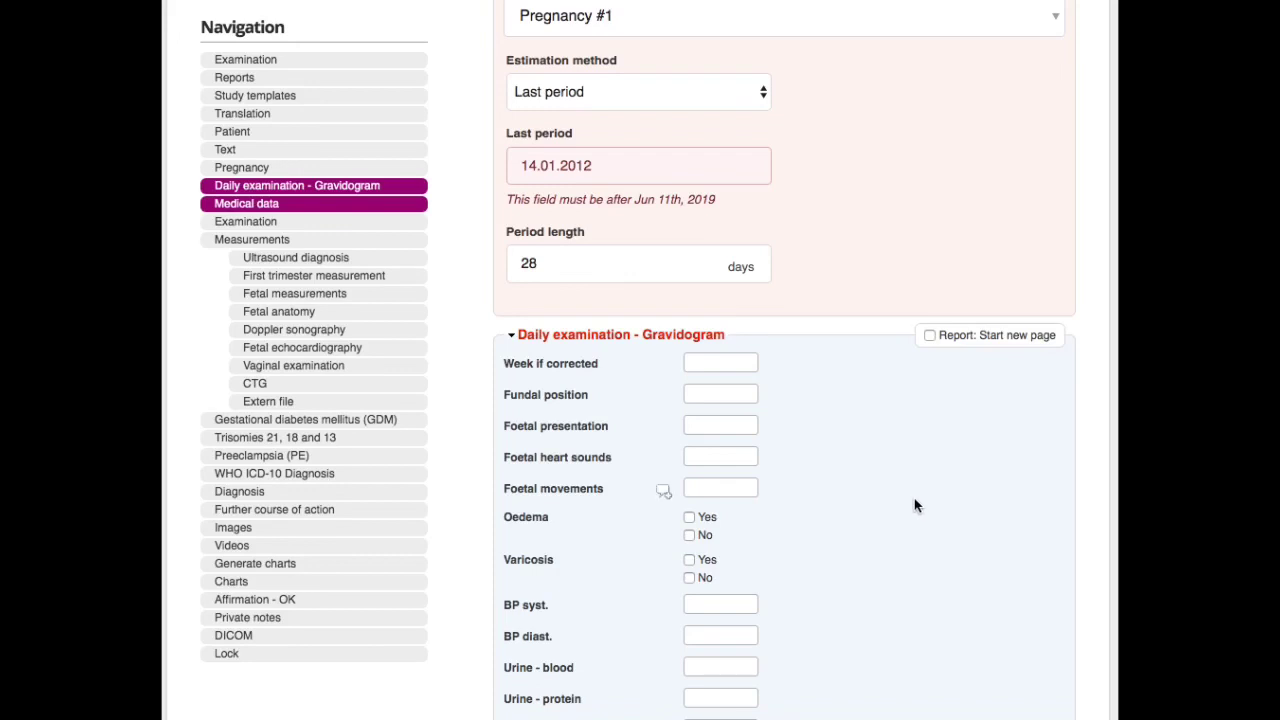
scroll(912, 508, "down", 3)
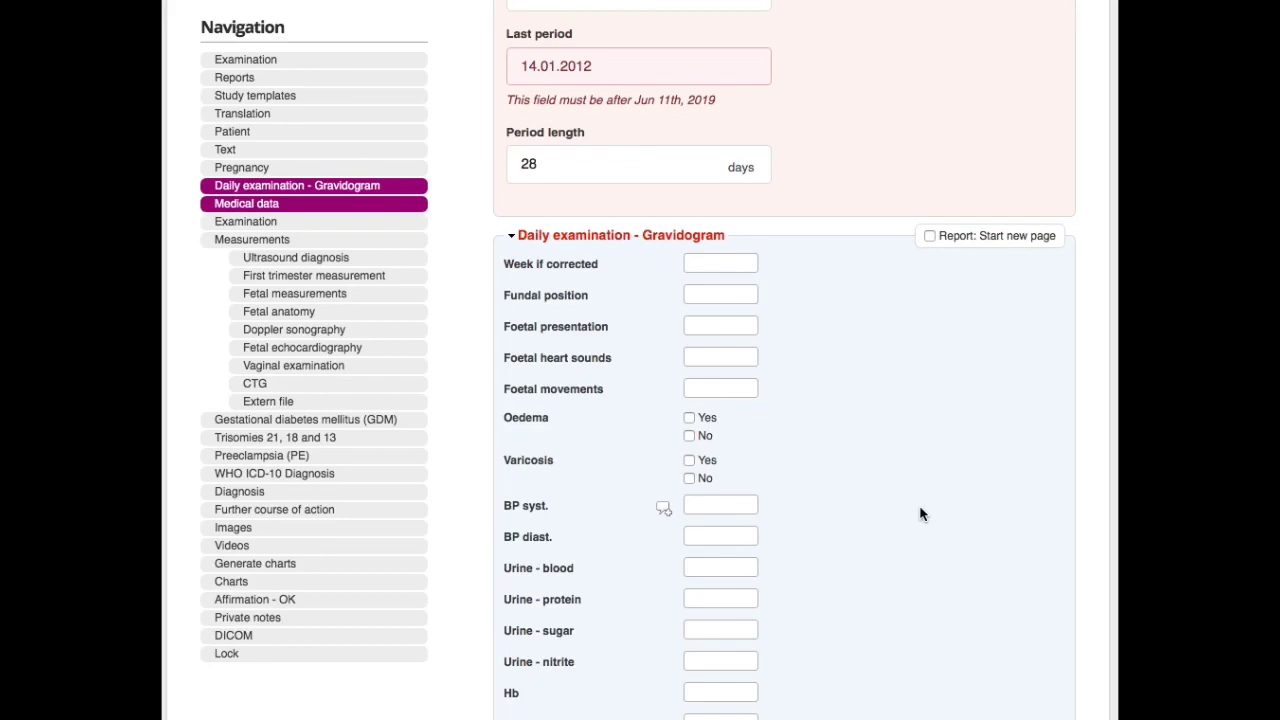
scroll(905, 515, "down", 3)
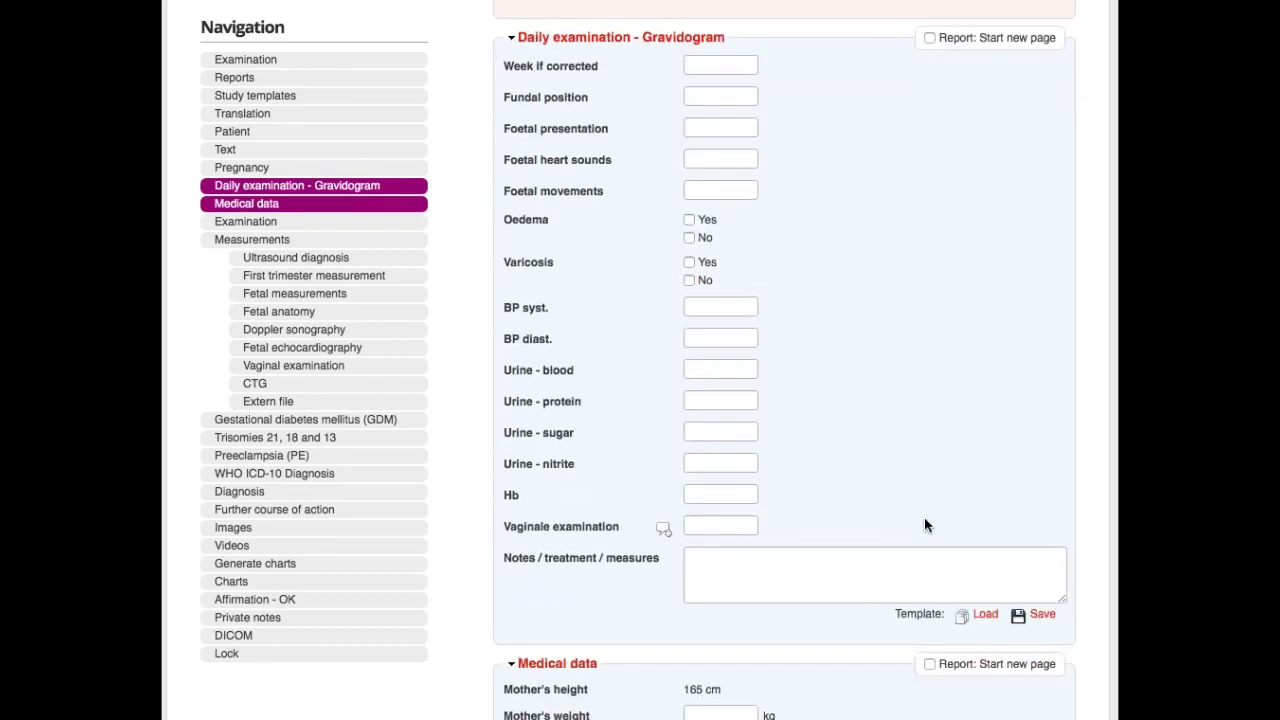
scroll(877, 604, "down", 2)
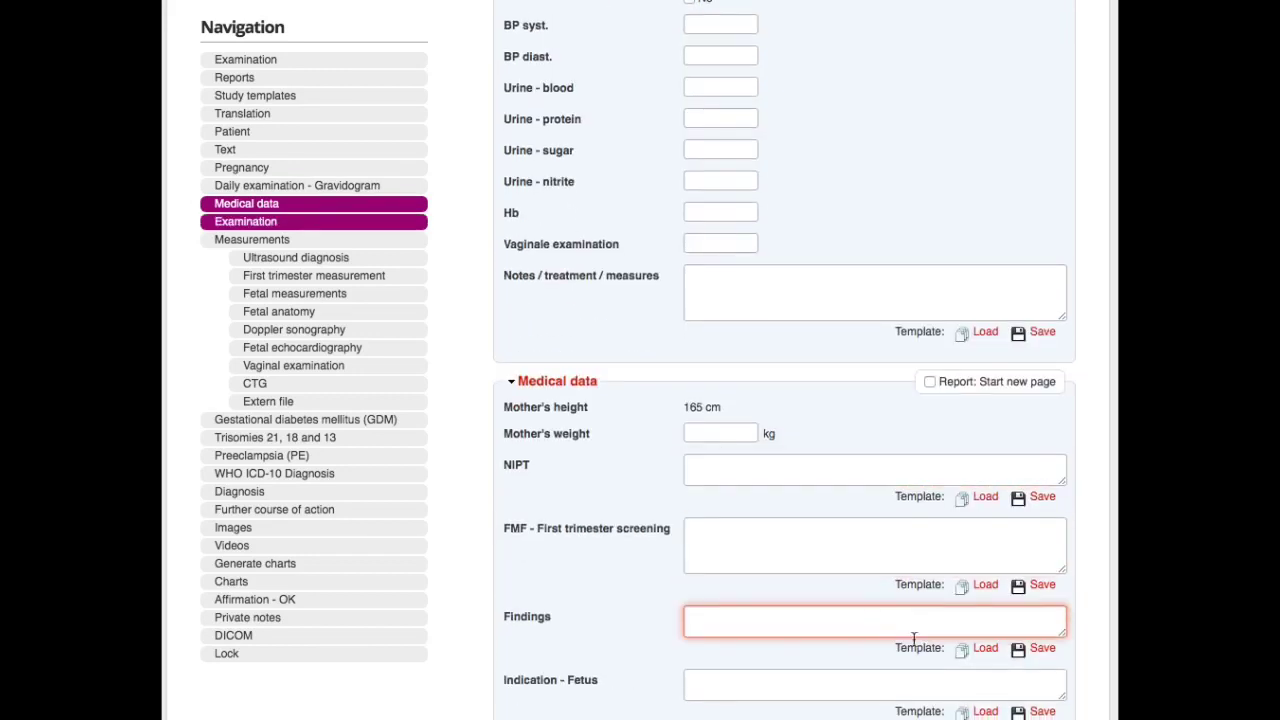
Enter "test asdklfjasödlfkjasölkdf" under FMF - First trimester screening in Medical data and save it as a text template.
scroll(915, 647, "down", 1)
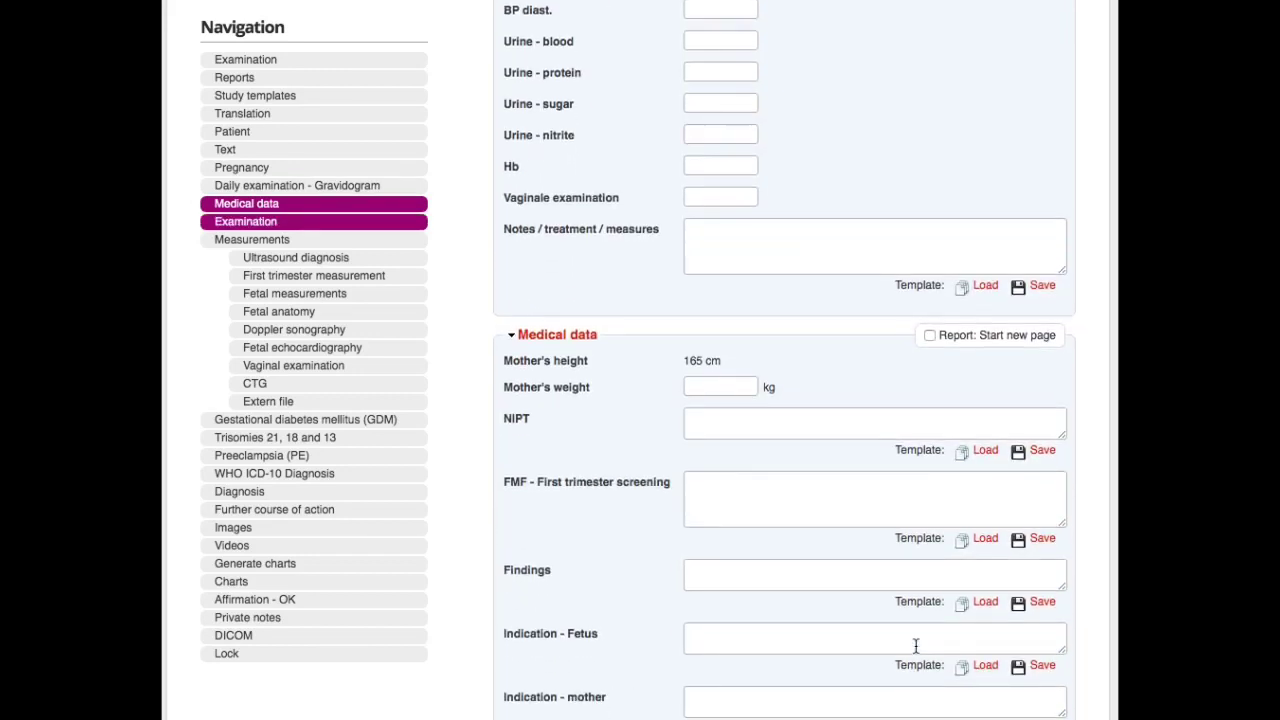
left_click(850, 498)
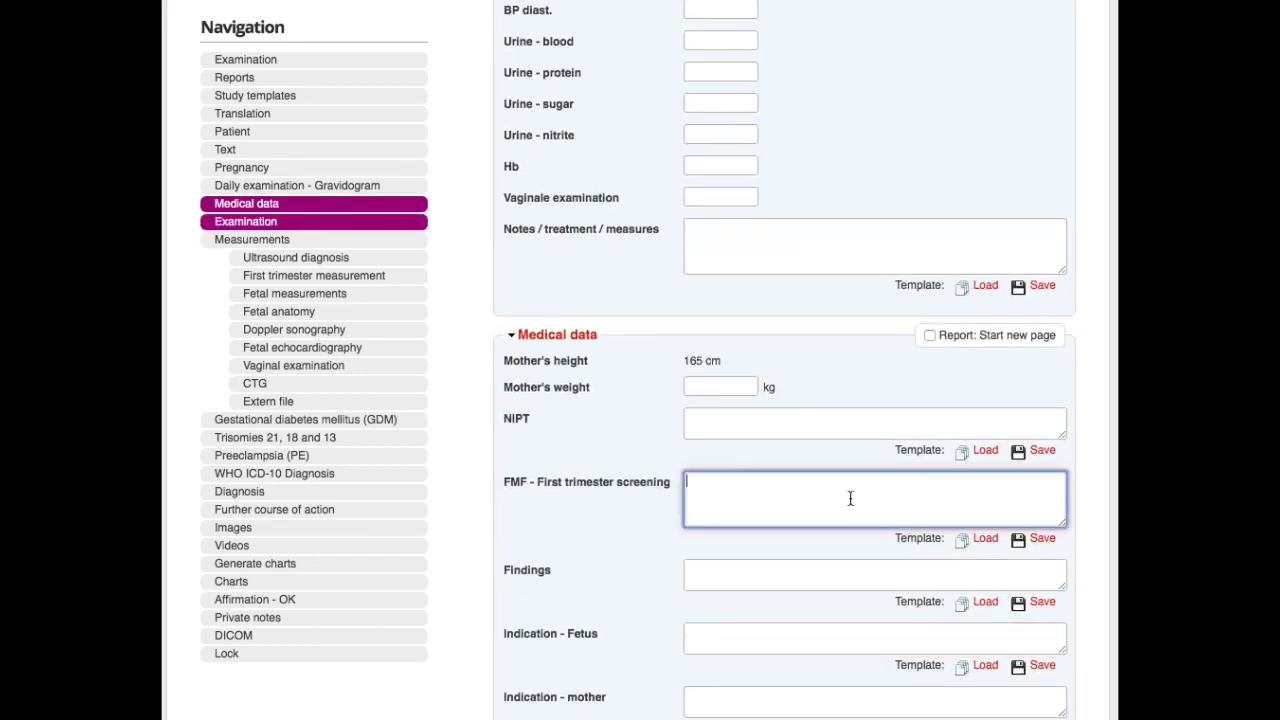
type("test asdklfjasödlfkjasölkdf")
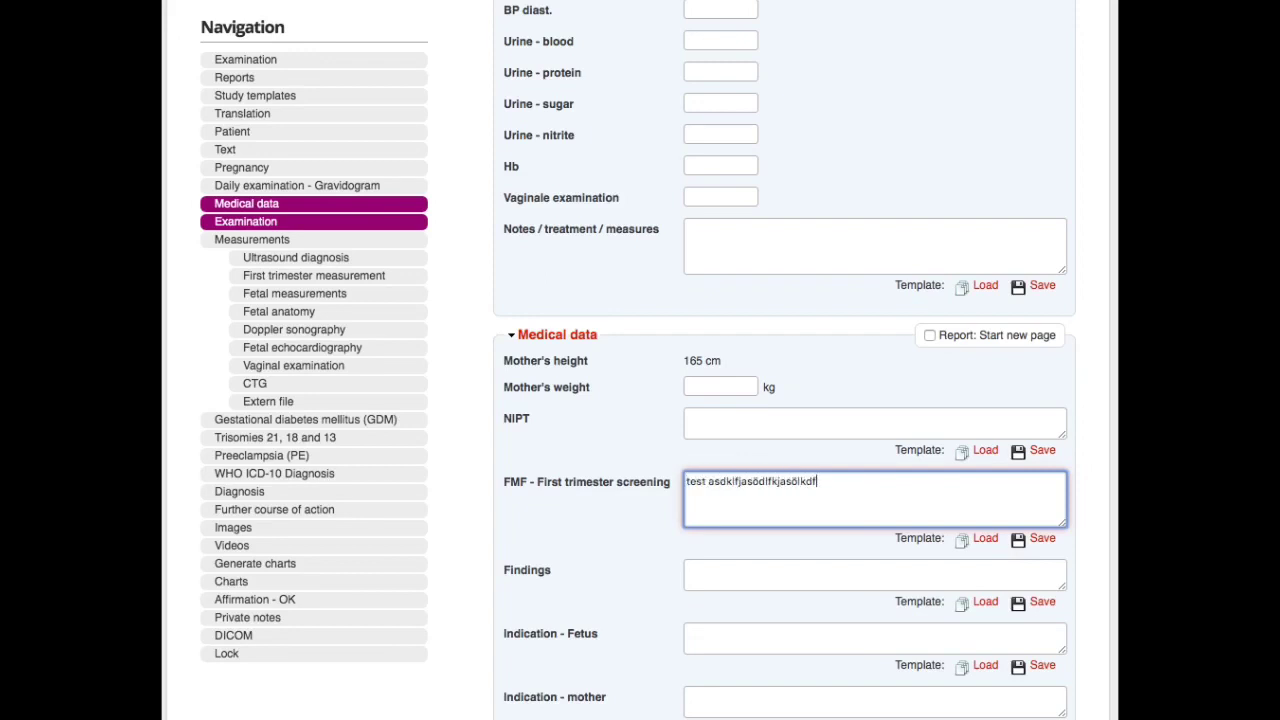
left_click(1040, 539)
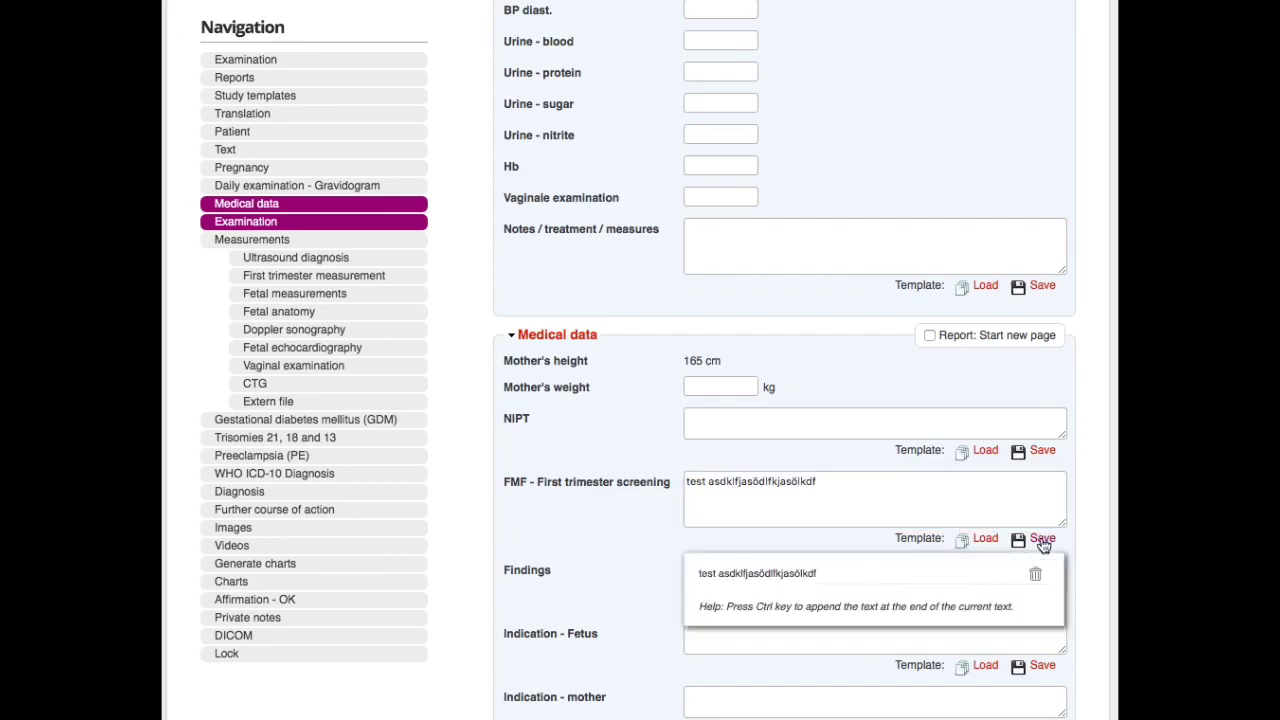
Replace the FMF - First trimester screening text with "tttt" and save that as another template.
left_click_drag(890, 480, 640, 474)
type("tttt")
left_click(1040, 539)
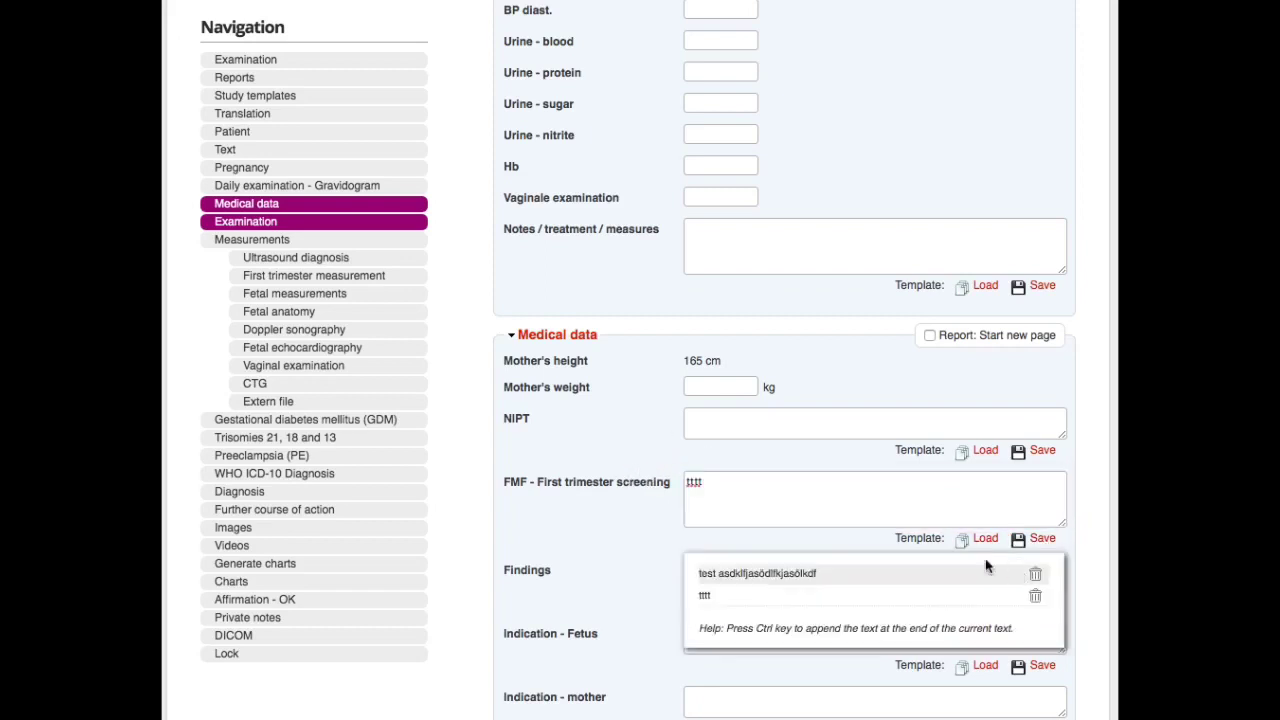
Load the saved template "test asdklfjasödlfkjasölkdf" into the FMF - First trimester screening field.
left_click(742, 581)
left_click(963, 497)
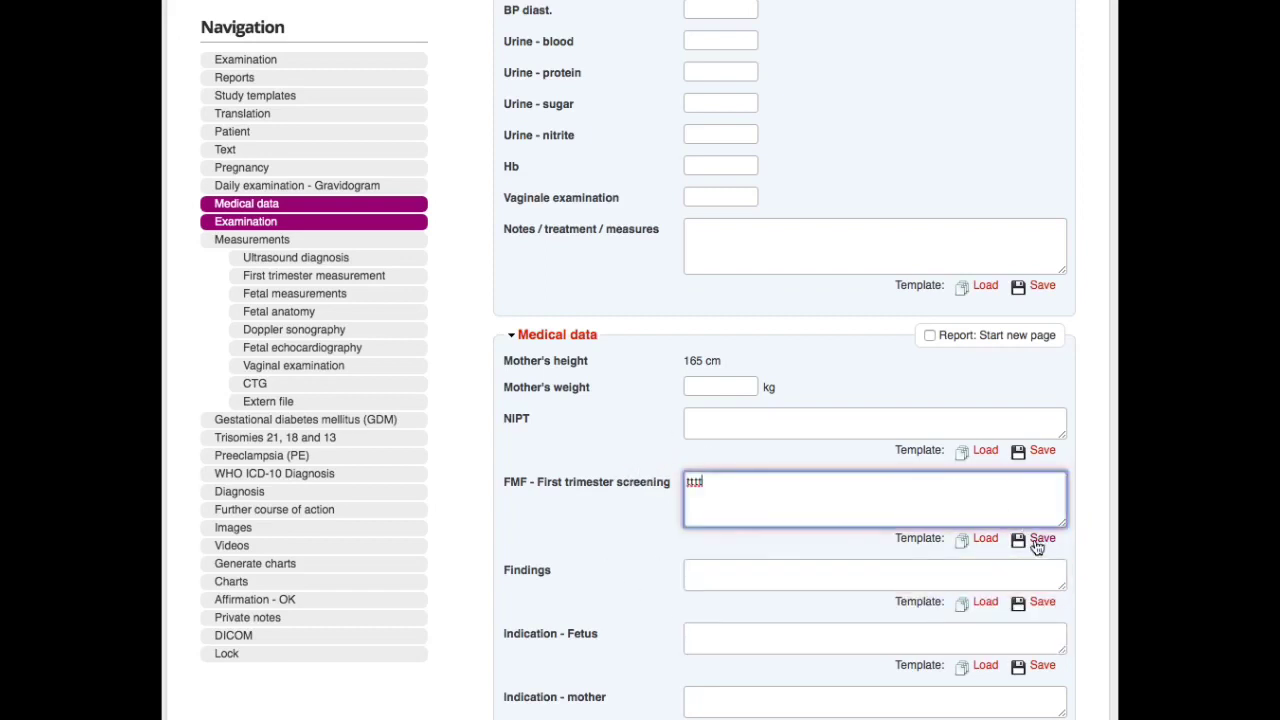
left_click(985, 540)
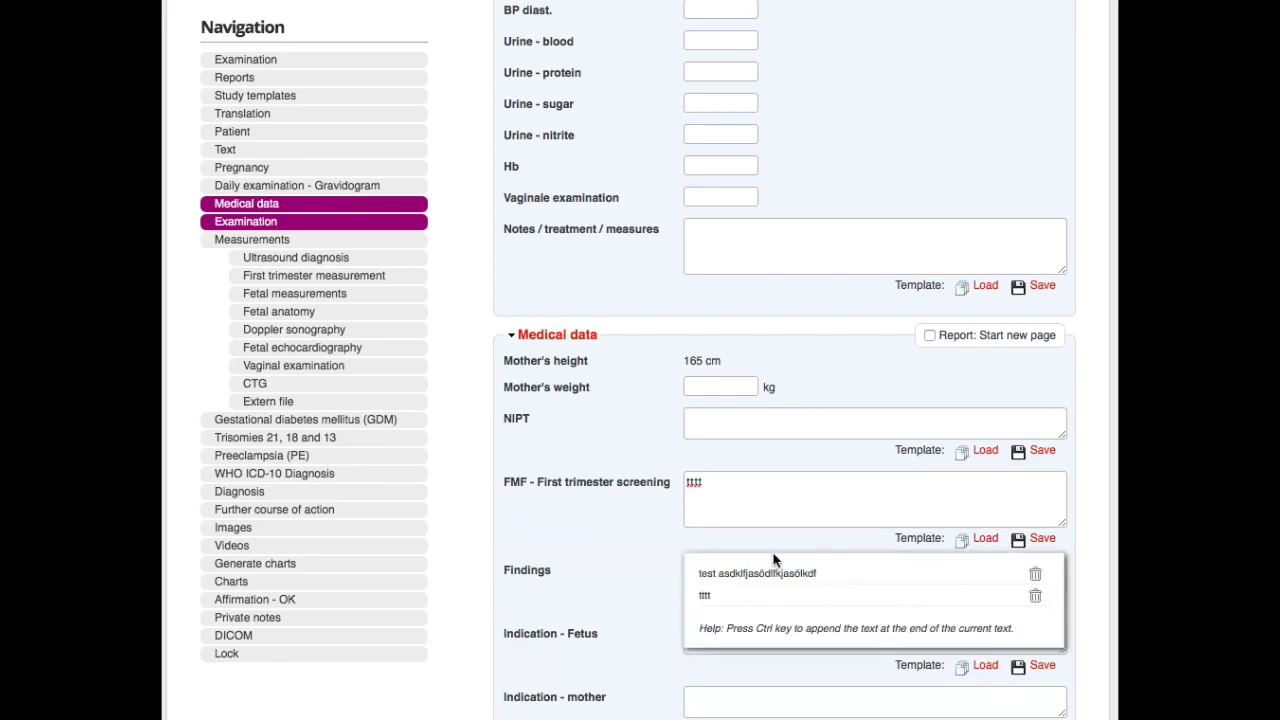
left_click(724, 576)
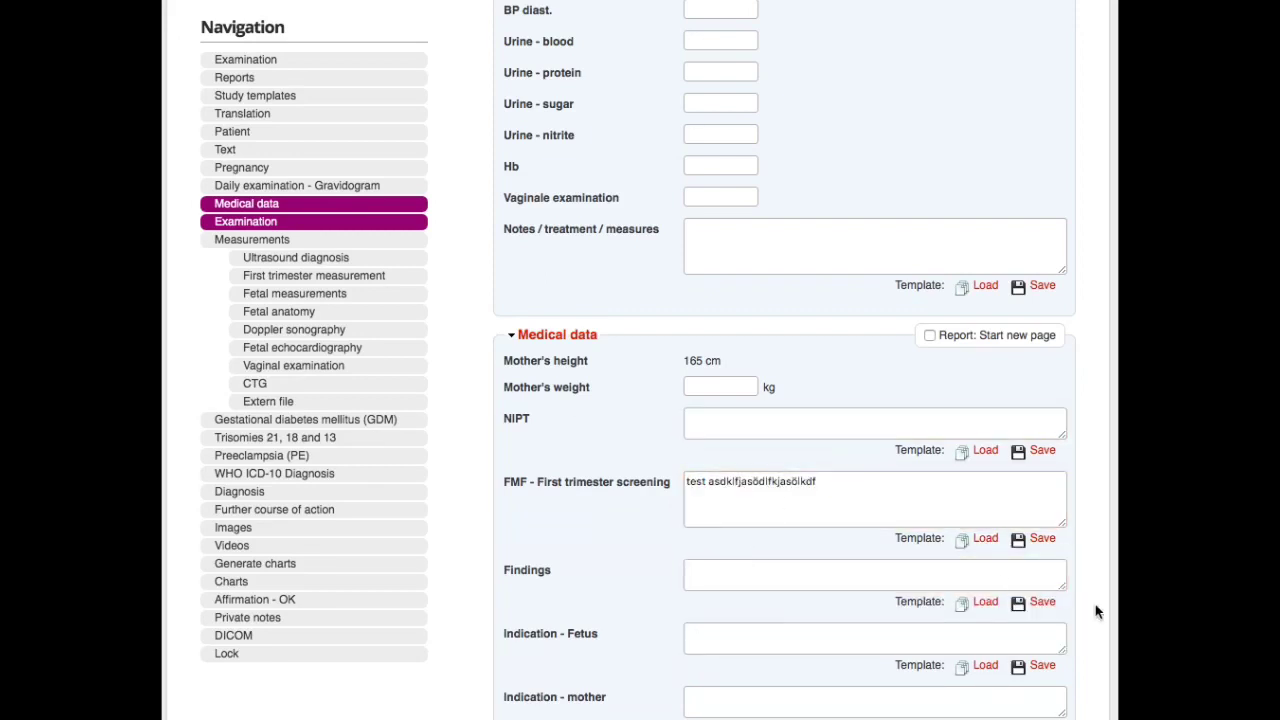
Add a free-text comment to Method in the Examination section and enter "dfsgsdfgsd".
scroll(958, 590, "down", 1)
scroll(958, 590, "down", 5)
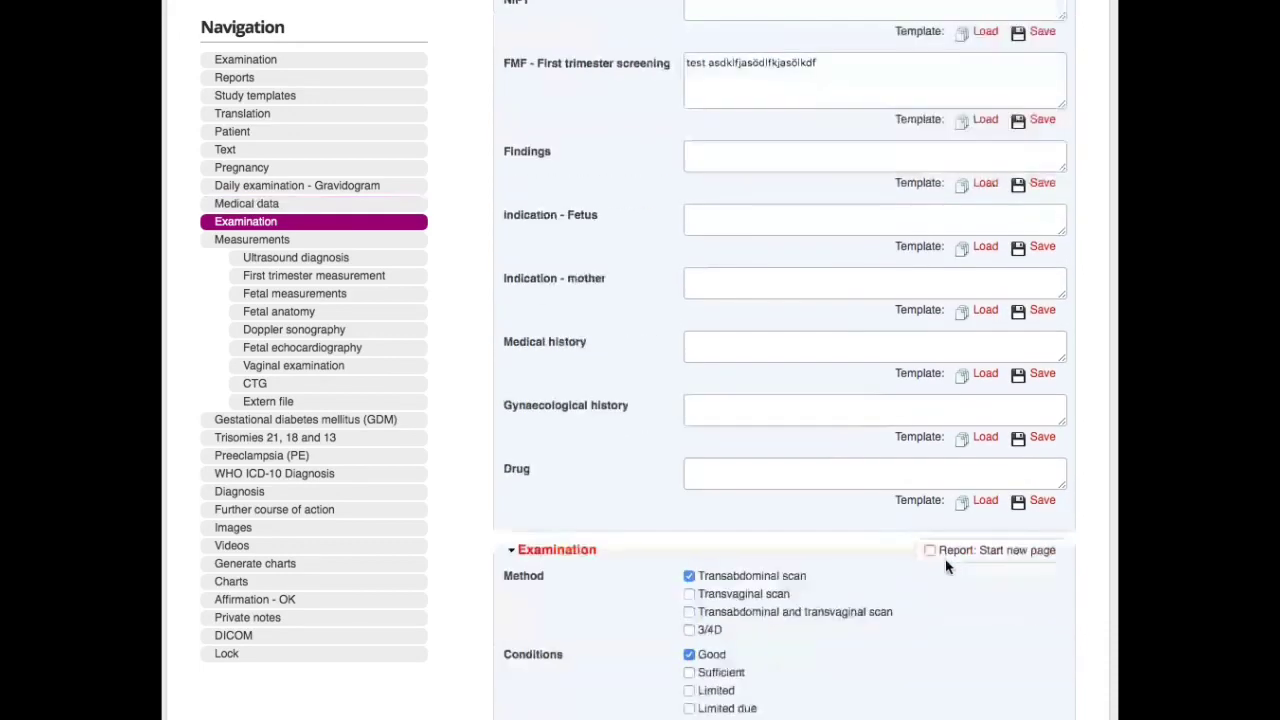
scroll(955, 555, "down", 2)
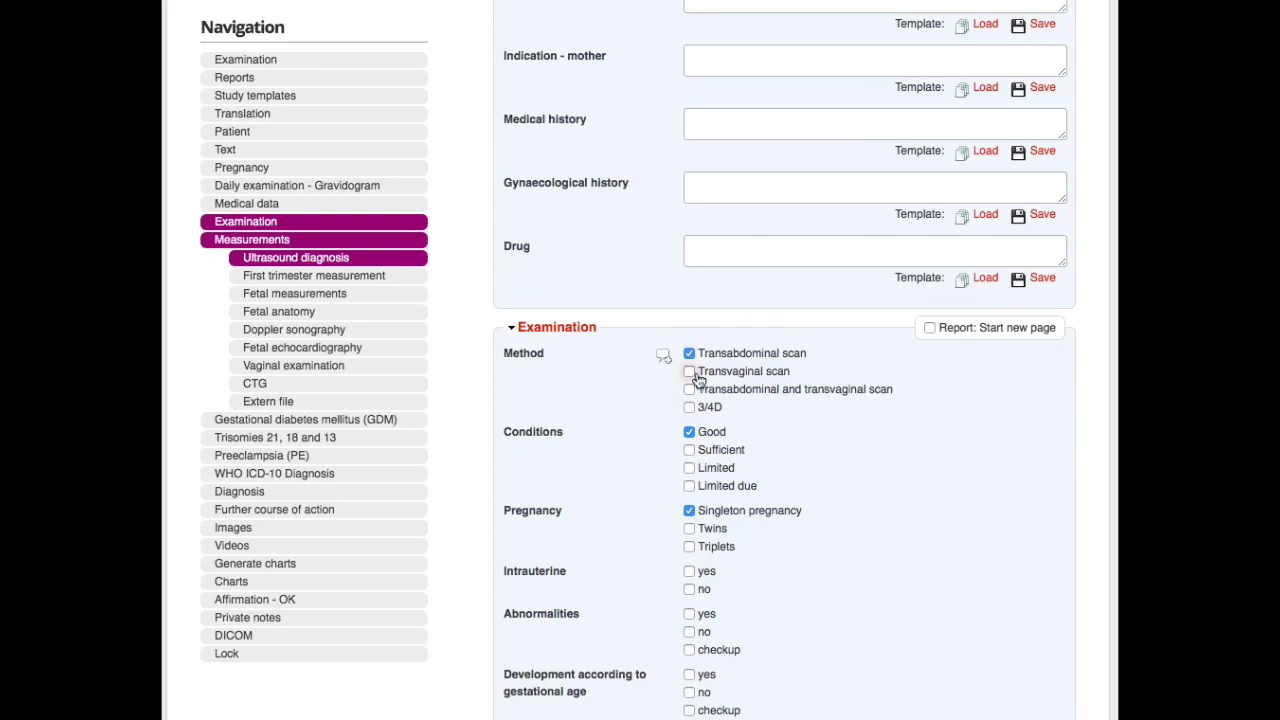
left_click(710, 407)
type("dfsgsdgsd")
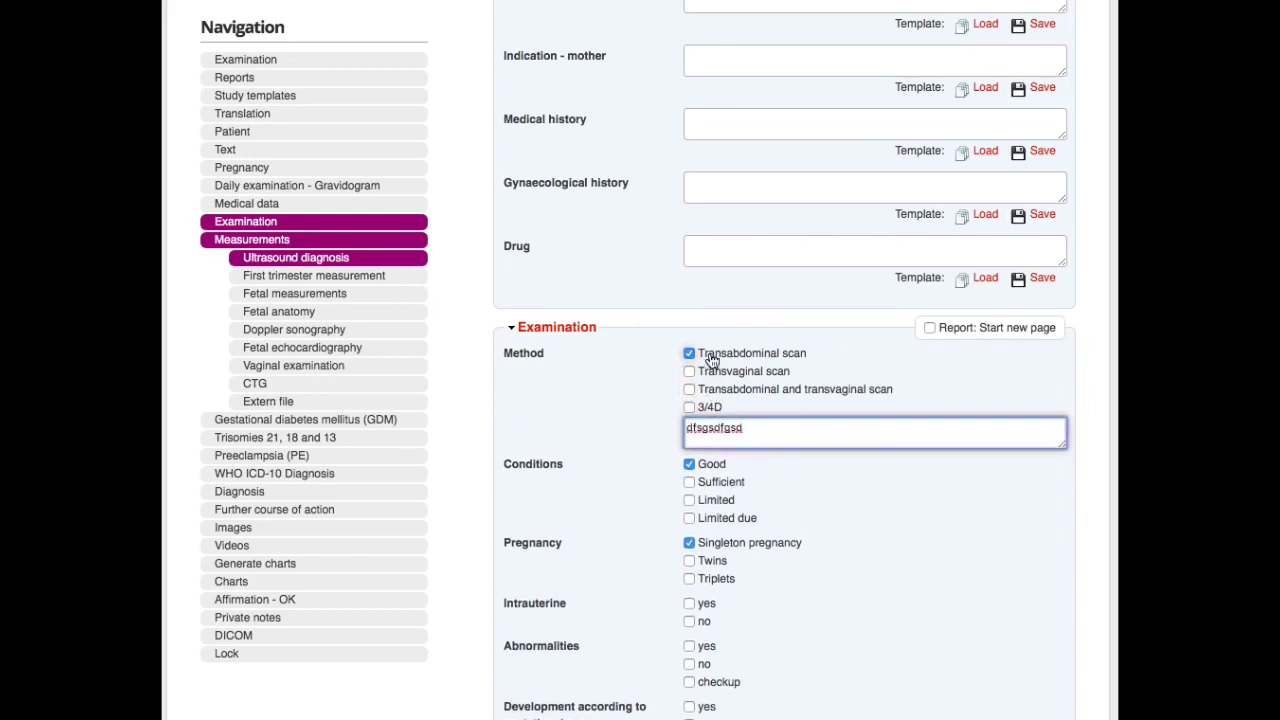
Clear the comment text under Method, keeping Transabdominal scan as the only selected method.
left_click(757, 429)
key("ctrl+a")
key("BackSpace")
left_click(903, 397)
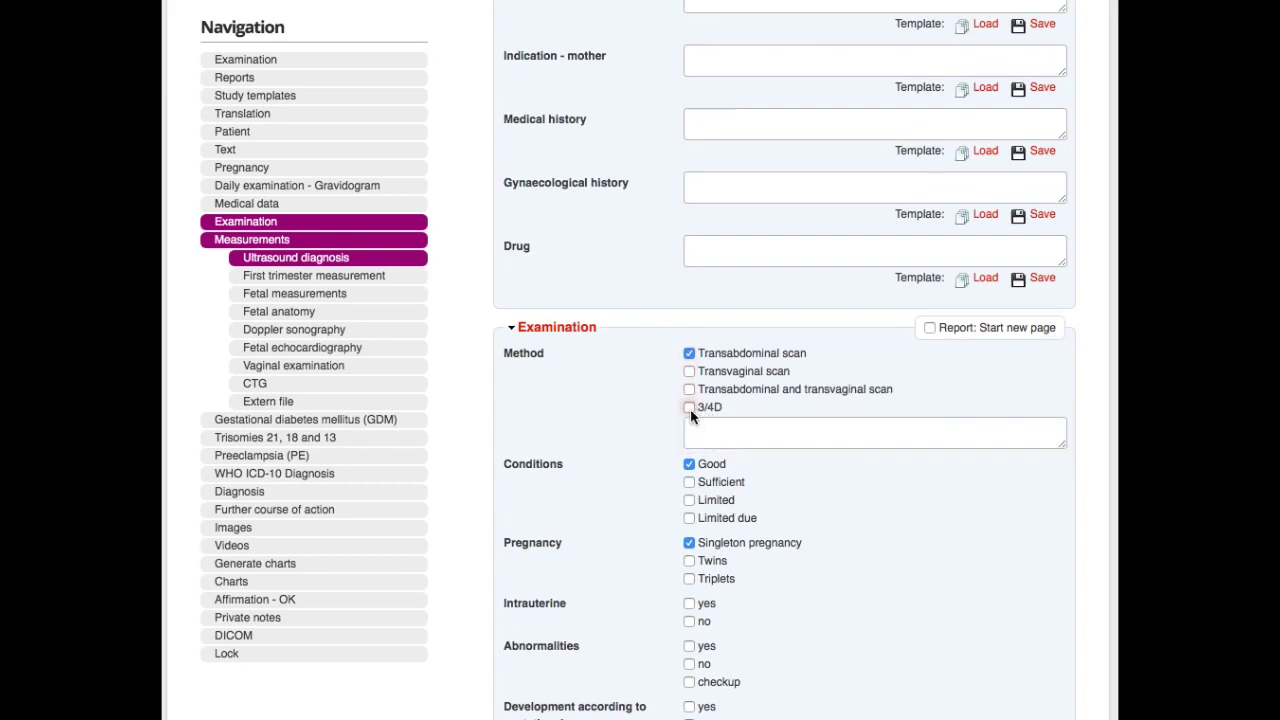
left_click(722, 425)
left_click(988, 510)
Review the remaining Examination fields and Fetus 1's Ultrasound diagnosis, down to the Fetal measurements section.
scroll(1001, 530, "down", 3)
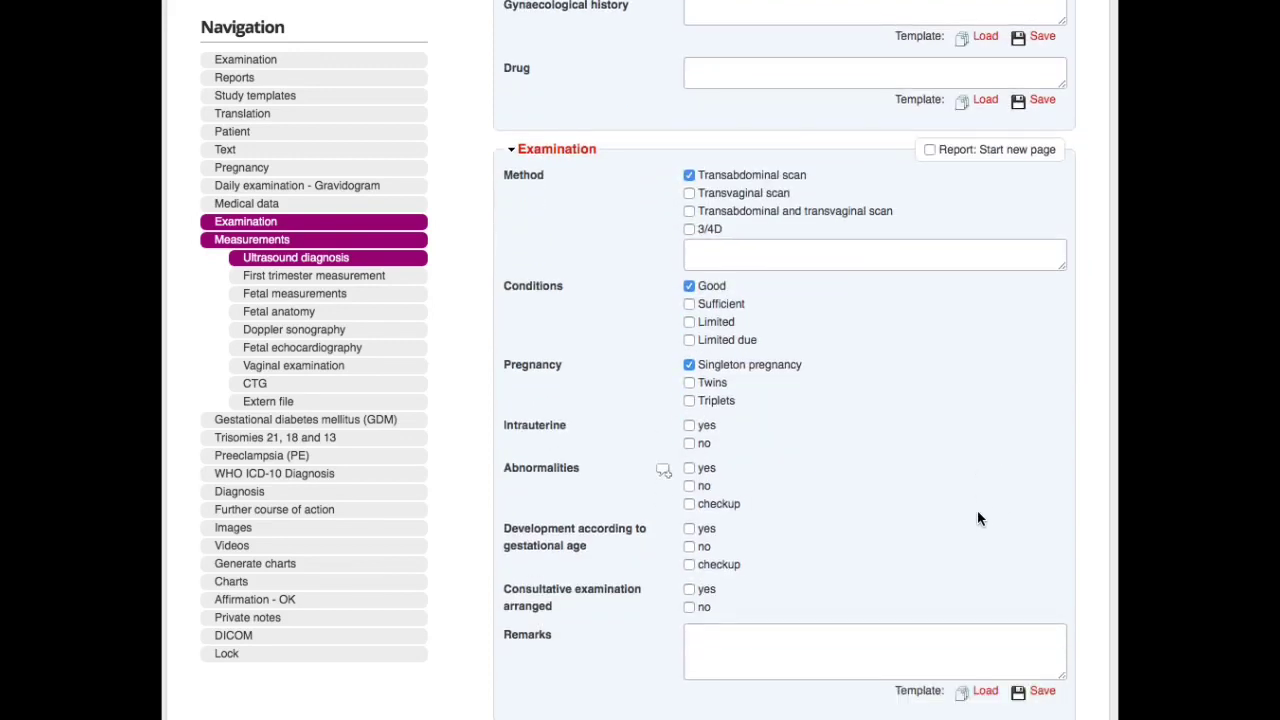
scroll(979, 518, "down", 8)
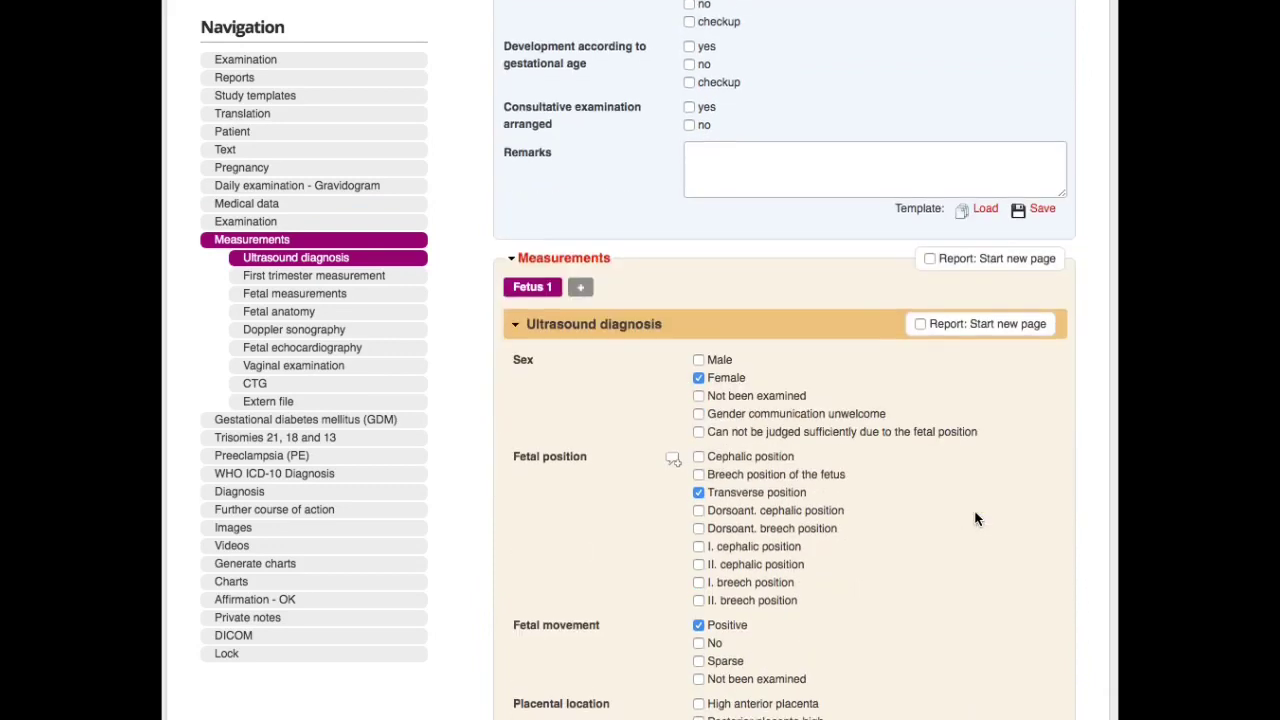
scroll(977, 518, "down", 2)
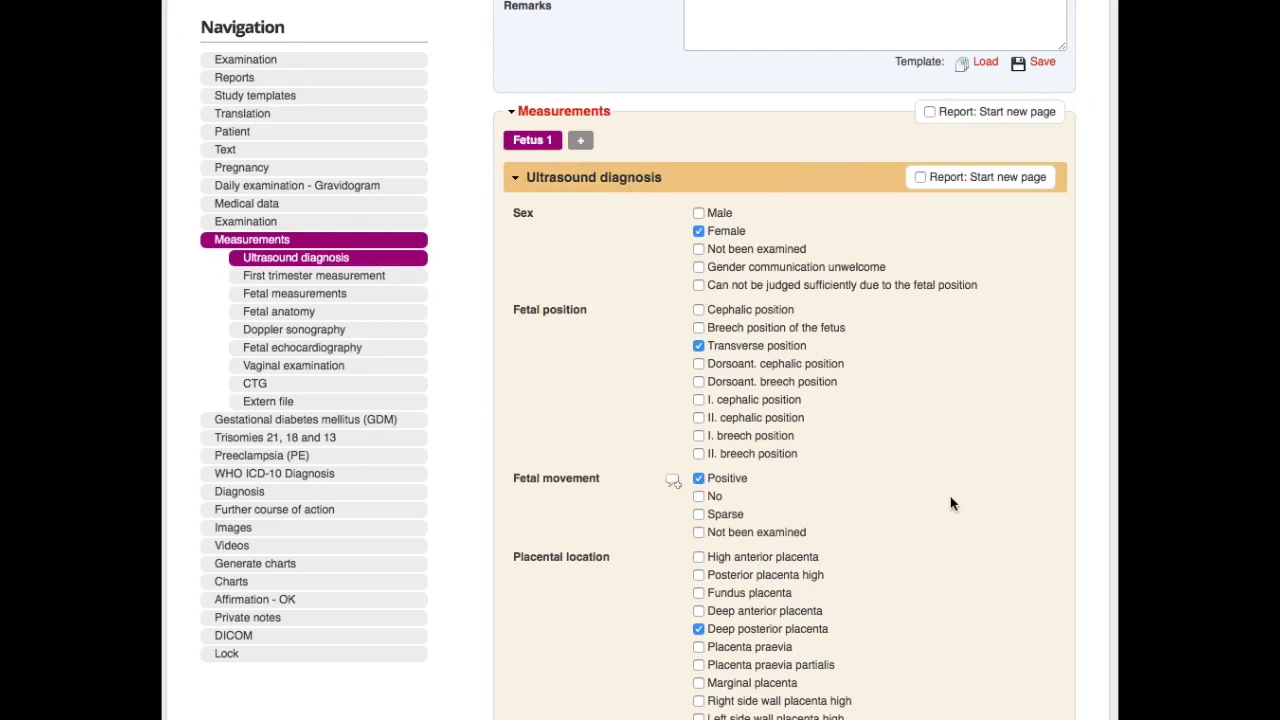
scroll(930, 470, "down", 2)
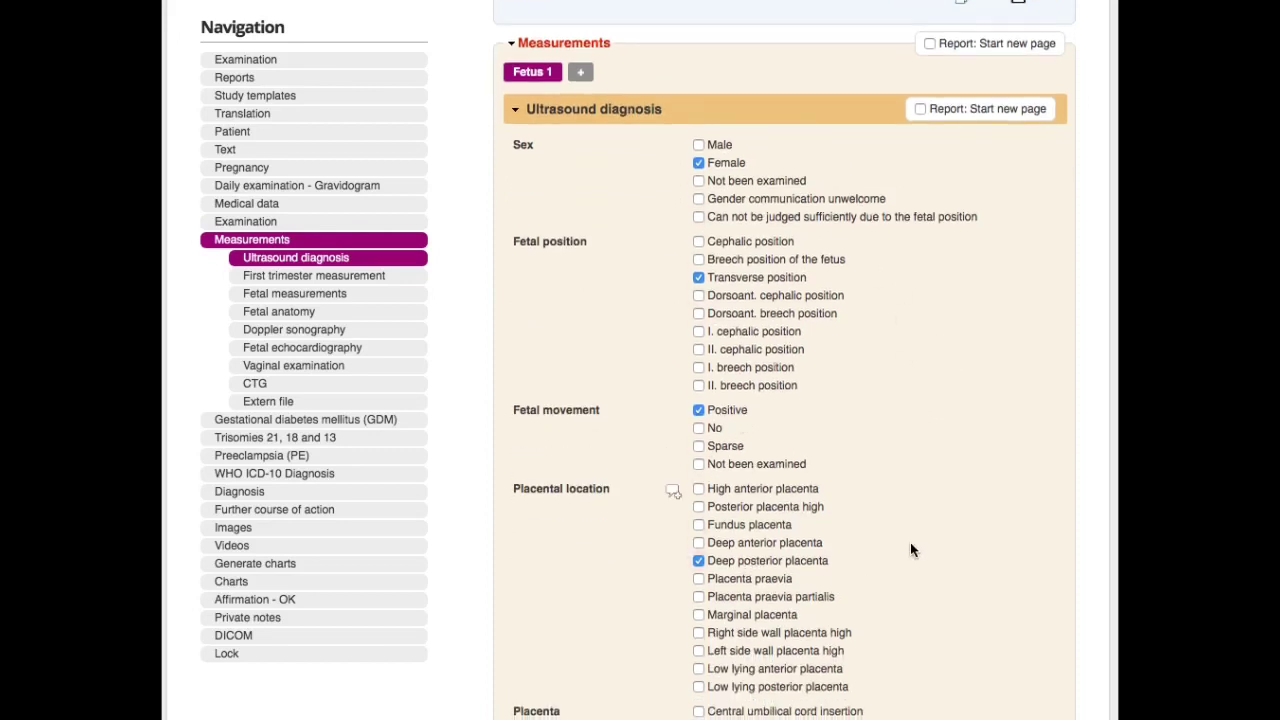
scroll(944, 600, "down", 2)
scroll(944, 600, "down", 10)
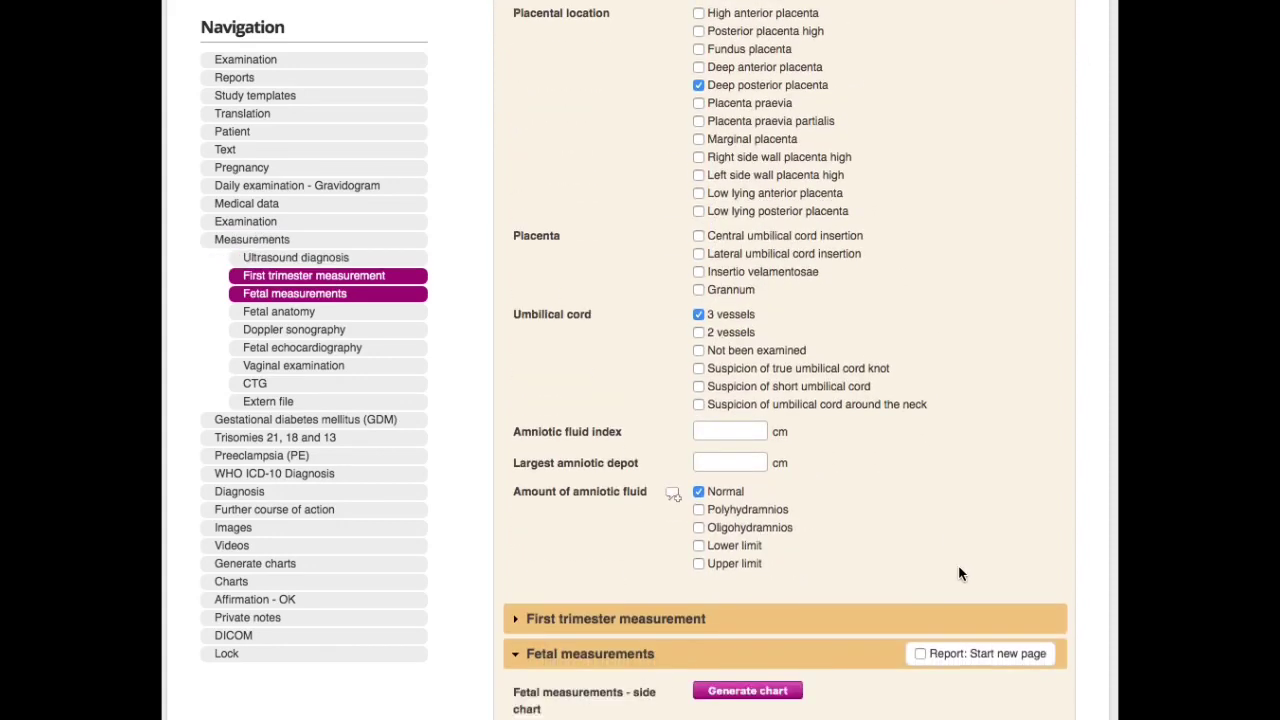
scroll(958, 573, "down", 3)
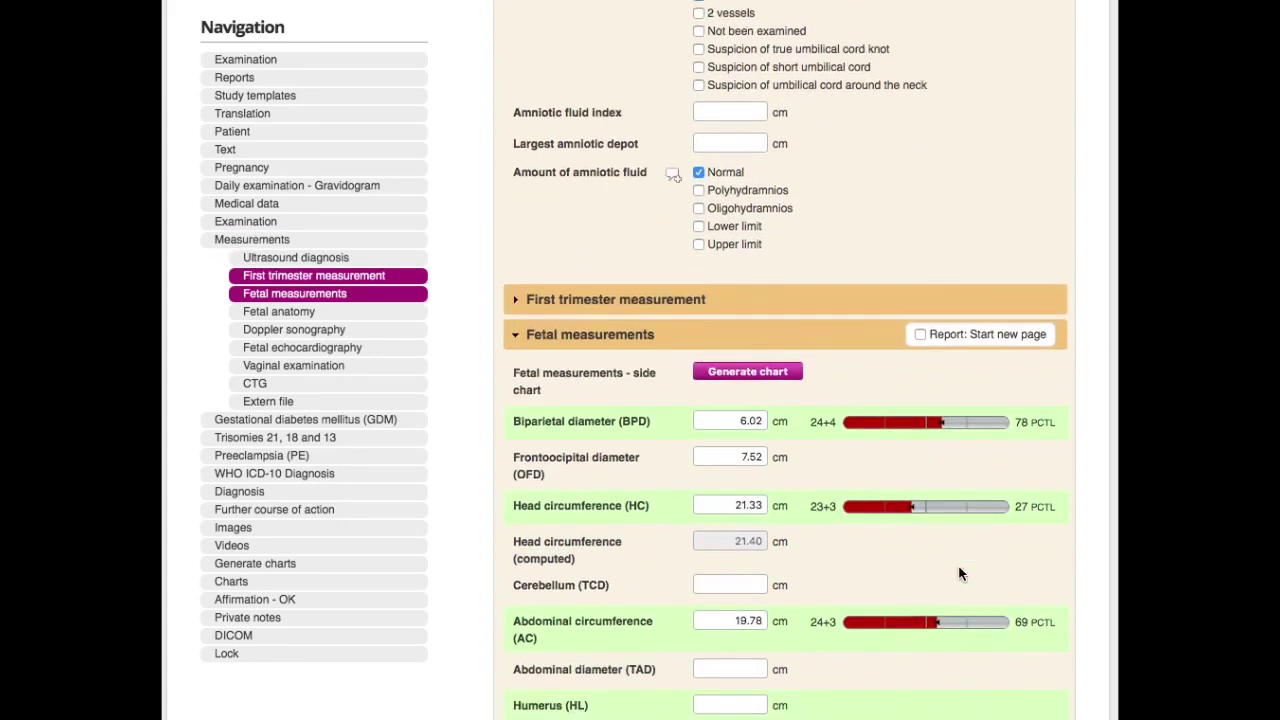
scroll(952, 540, "down", 2)
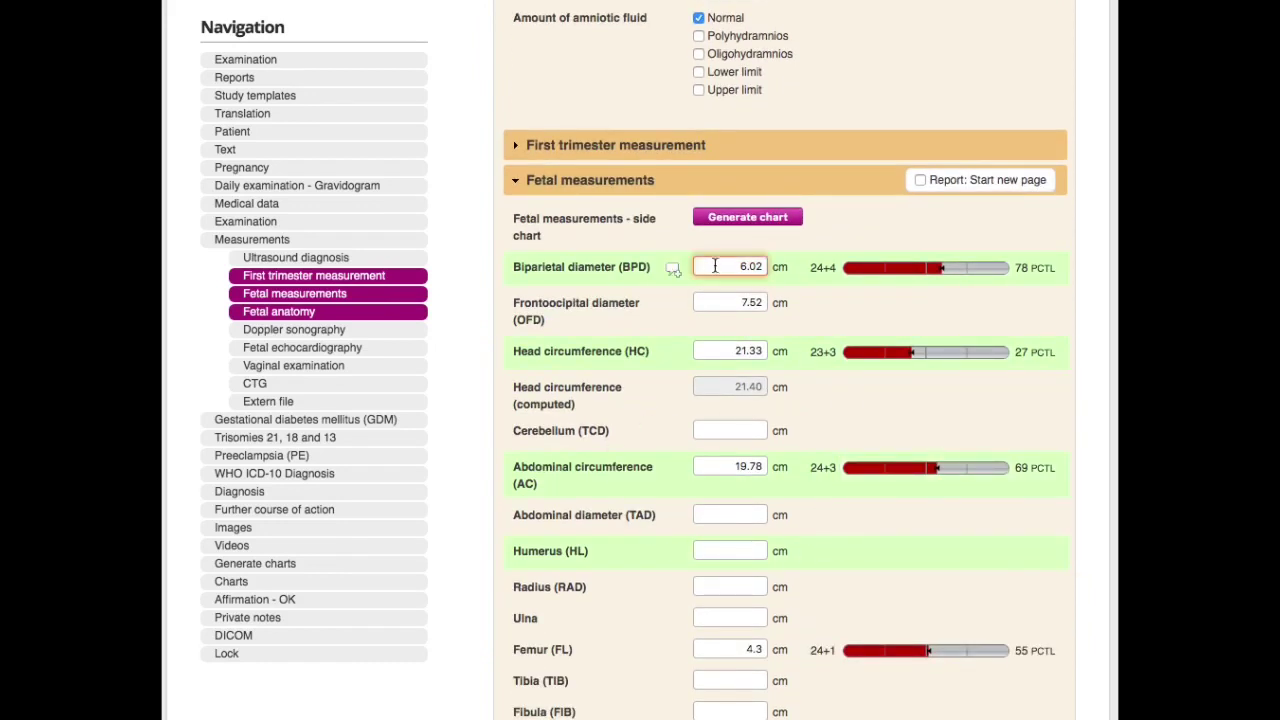
Examine the biparietal diameter's value, gestational age and percentile, including its growth curve preview.
double_click(770, 267)
left_click(818, 317)
double_click(750, 267)
left_click(754, 273)
left_click(910, 268)
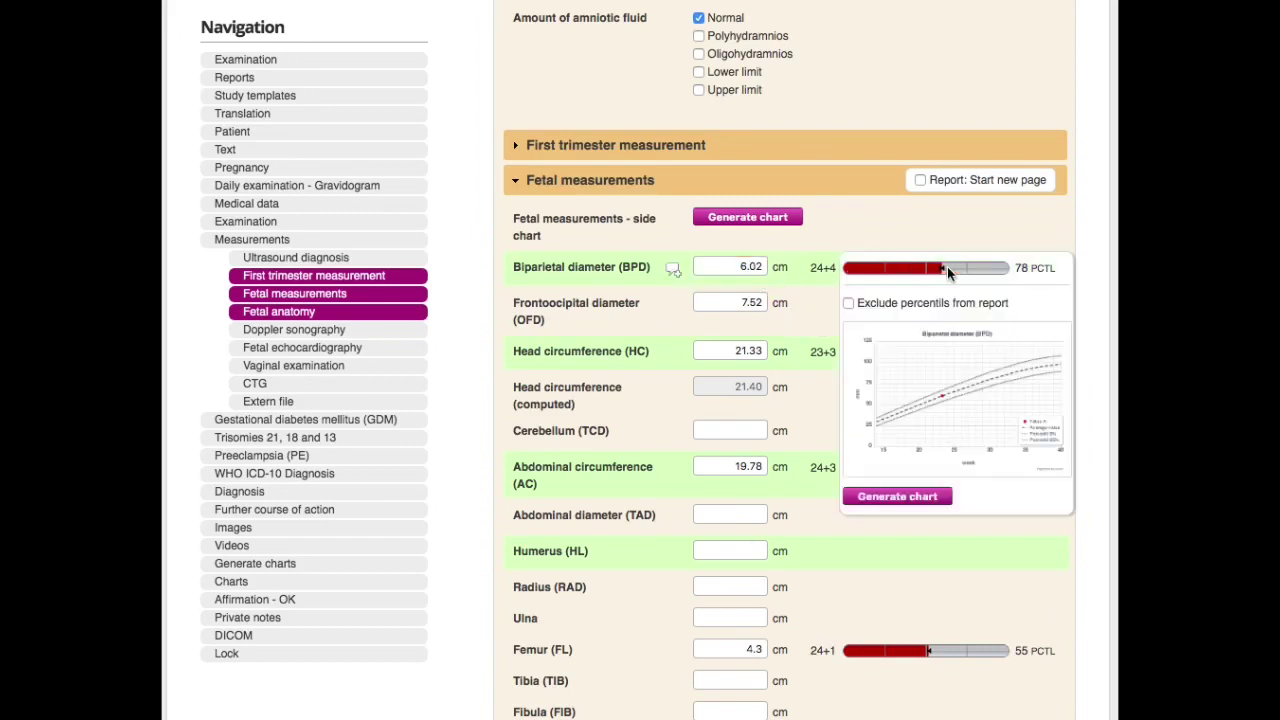
double_click(1021, 268)
left_click_drag(808, 268, 836, 268)
left_click(828, 268)
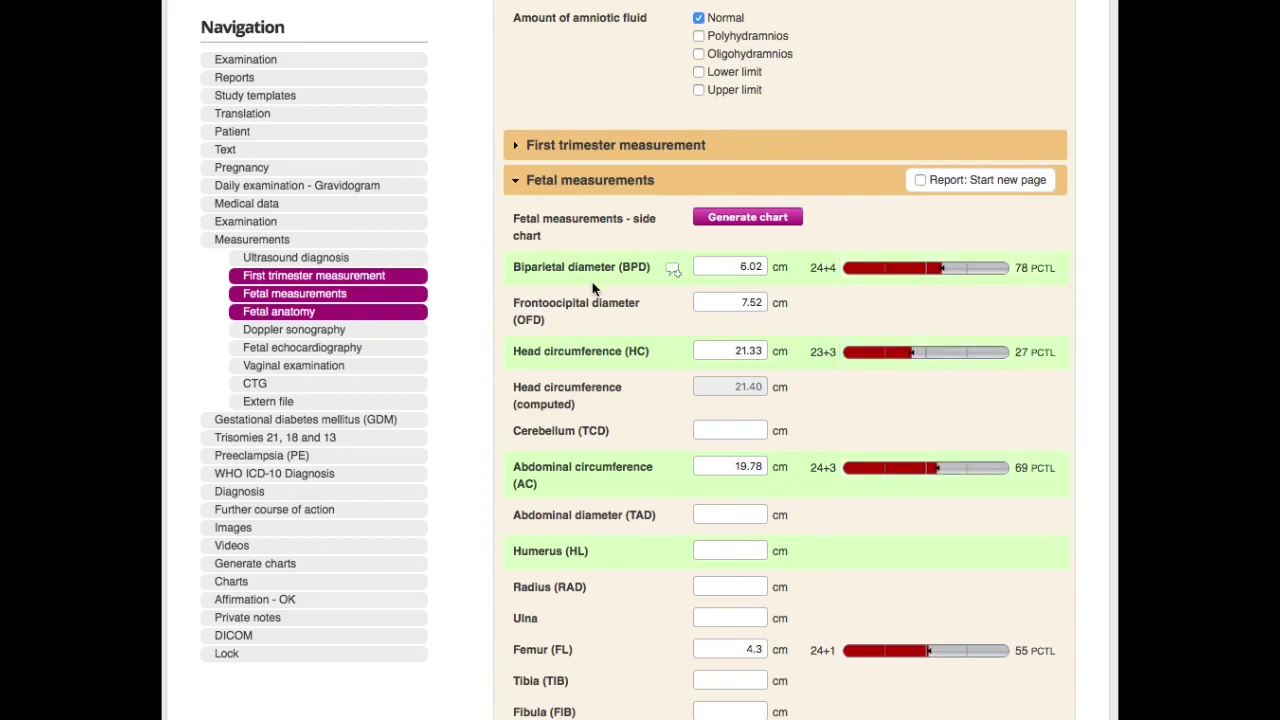
Open the first sketch in the second row of Fetal anatomy, draw a red cross over the fetus's body and close the editor.
scroll(737, 493, "down", 2)
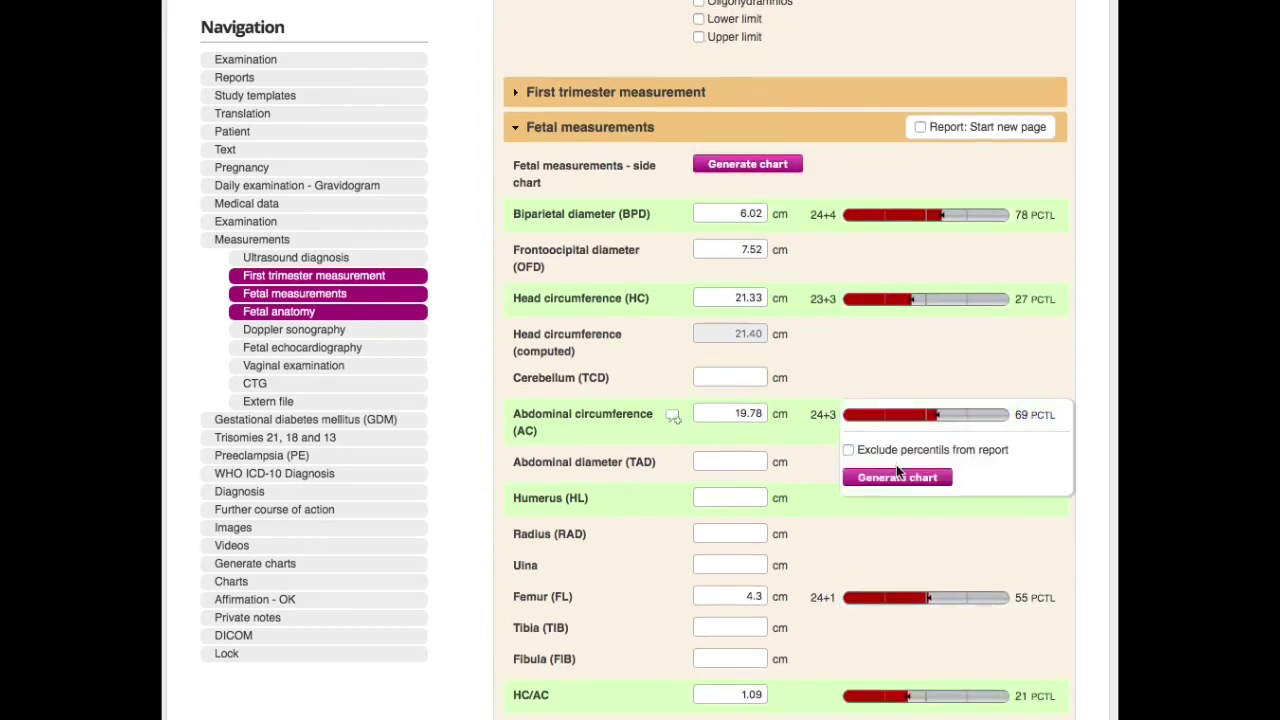
scroll(910, 514, "down", 10)
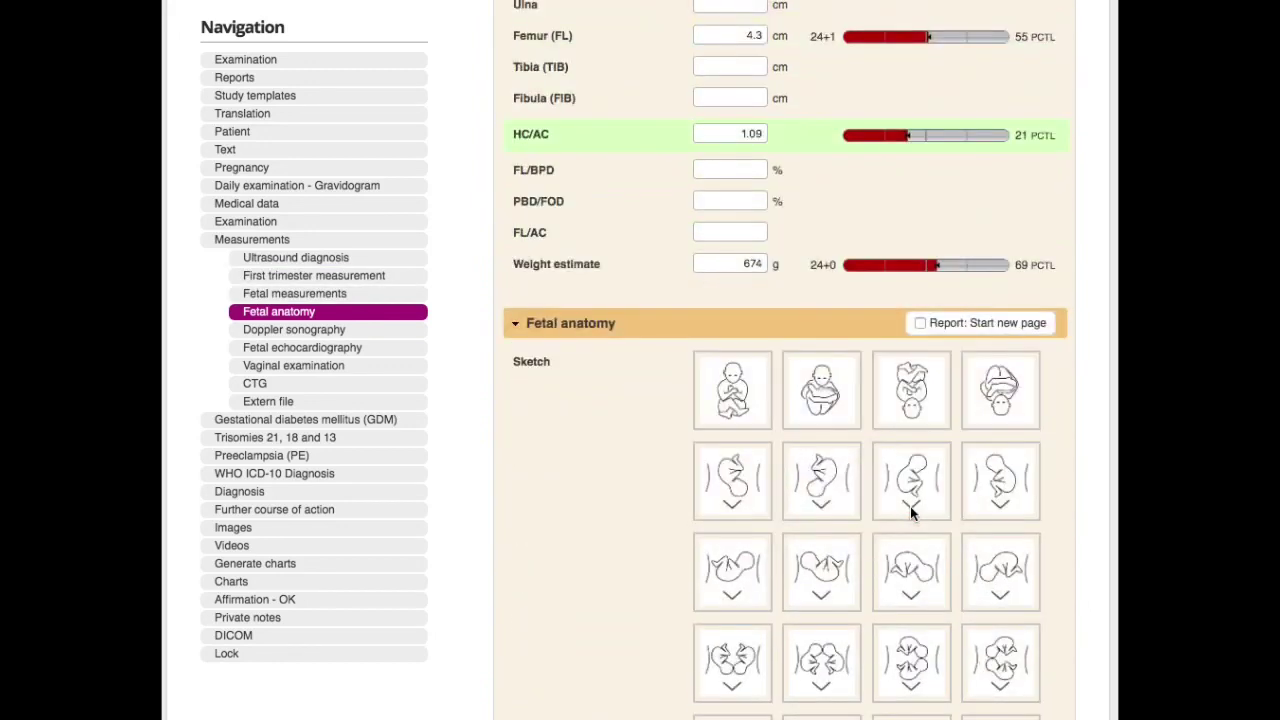
scroll(843, 492, "down", 1)
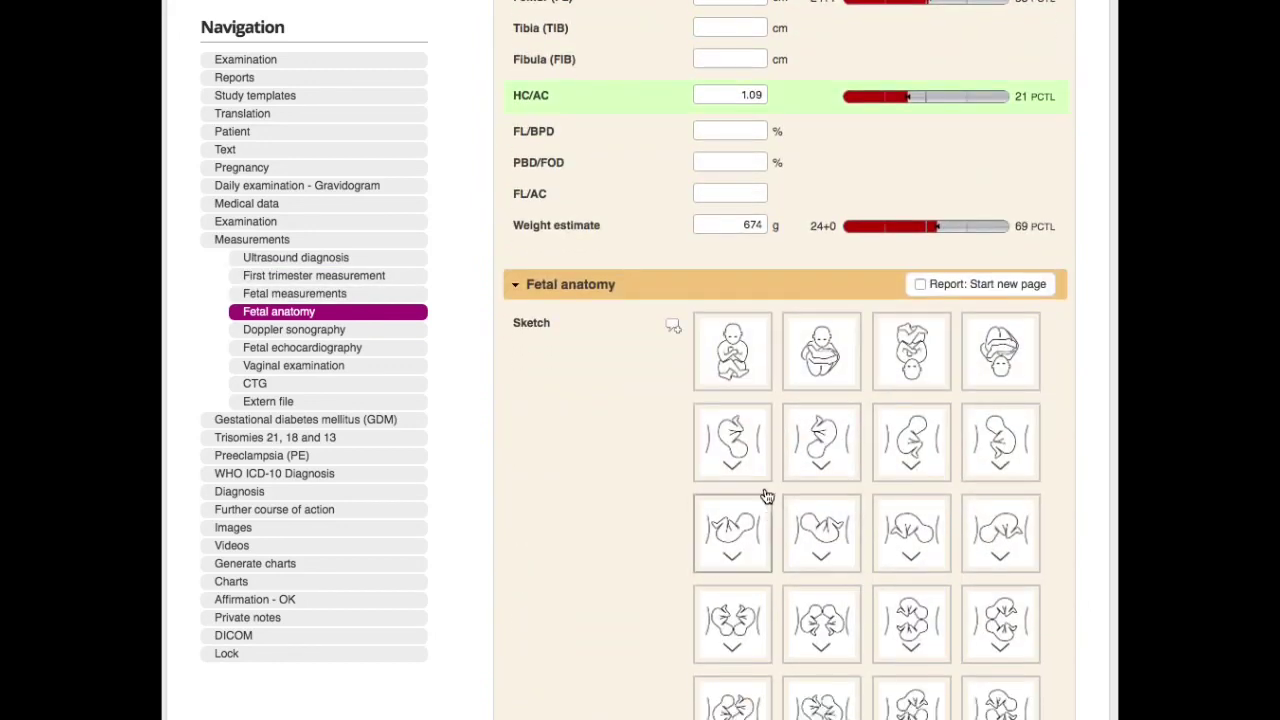
left_click(752, 440)
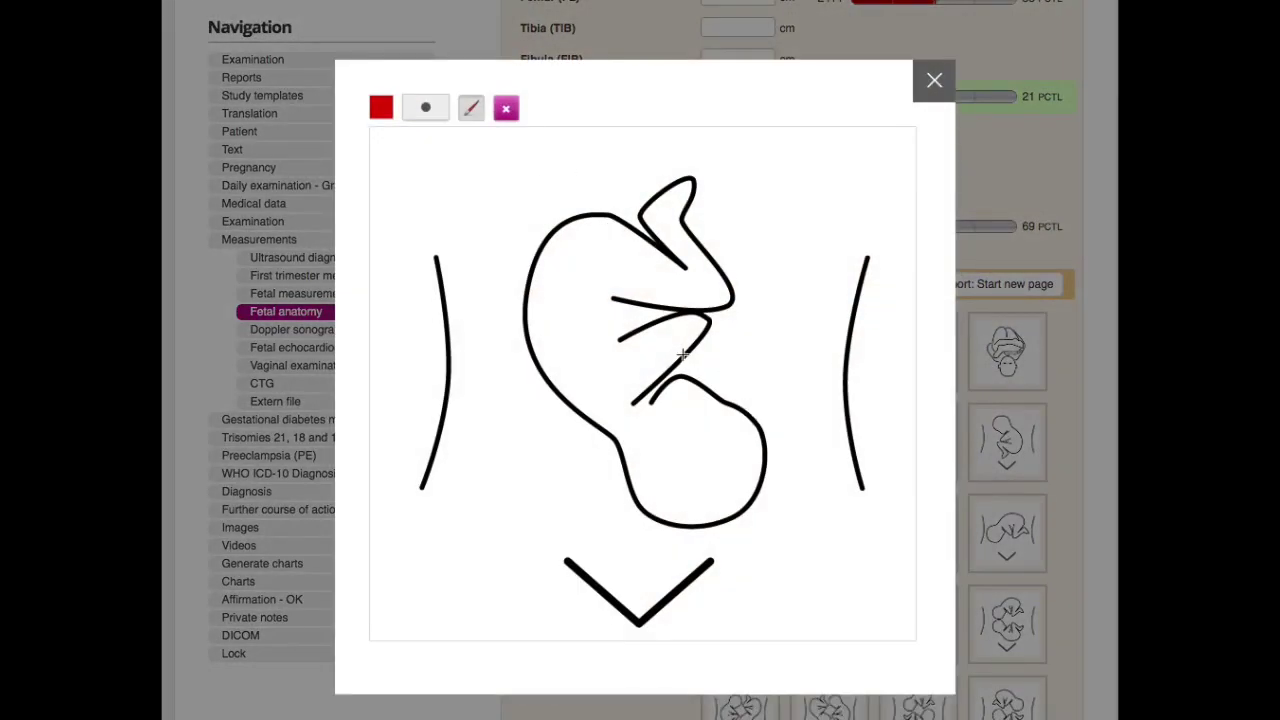
left_click_drag(577, 247, 654, 345)
left_click_drag(692, 287, 589, 343)
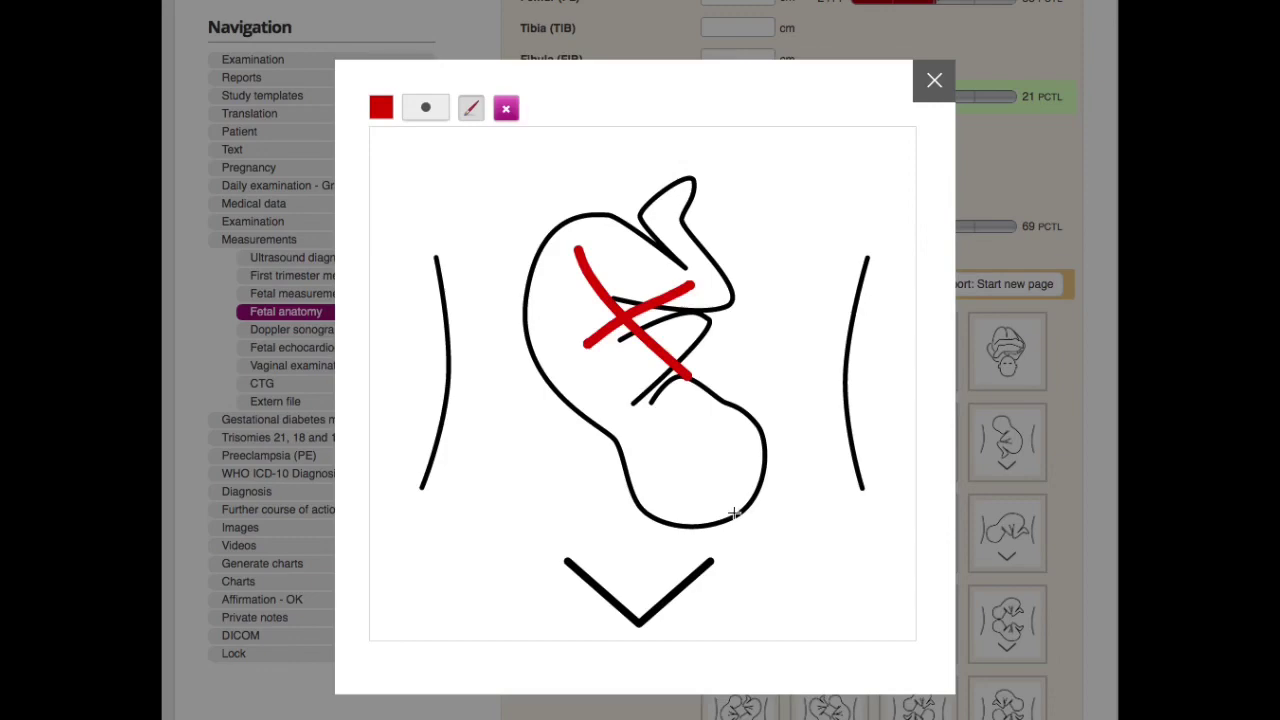
left_click(934, 81)
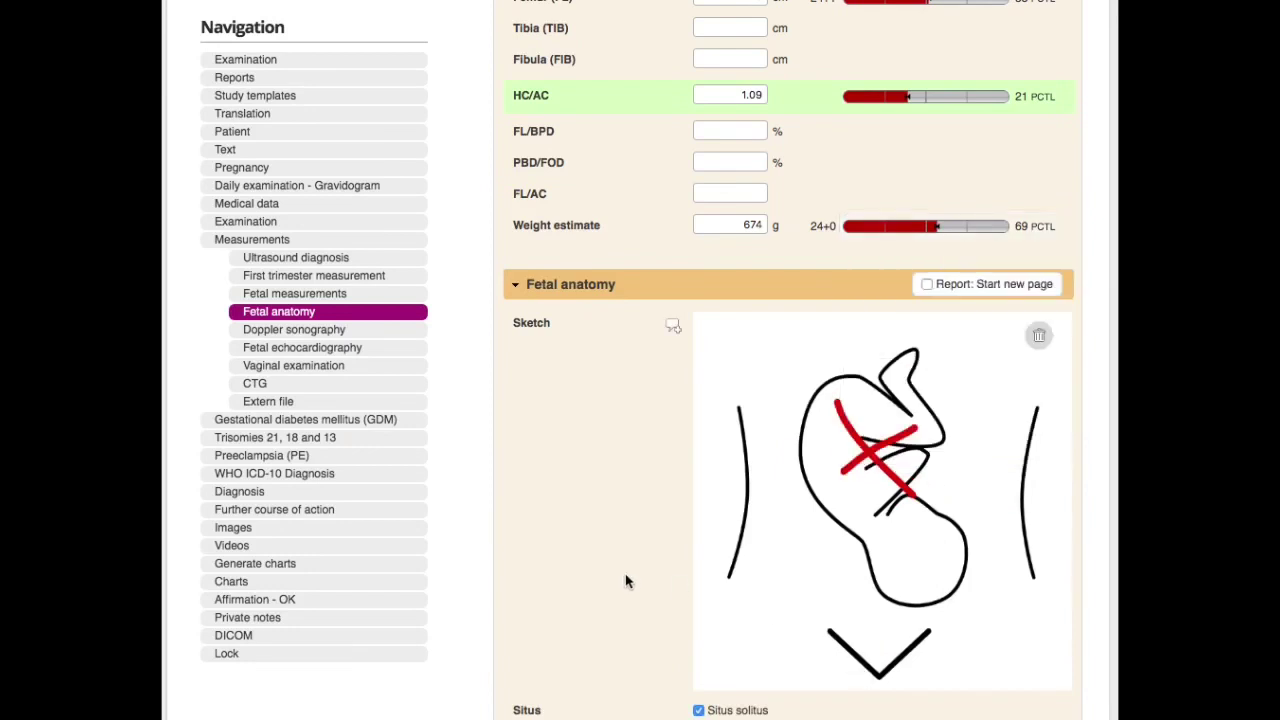
Review the Fetal anatomy findings below the sketch and the Doppler sonography fields for fetal and maternal vessels.
scroll(617, 565, "down", 5)
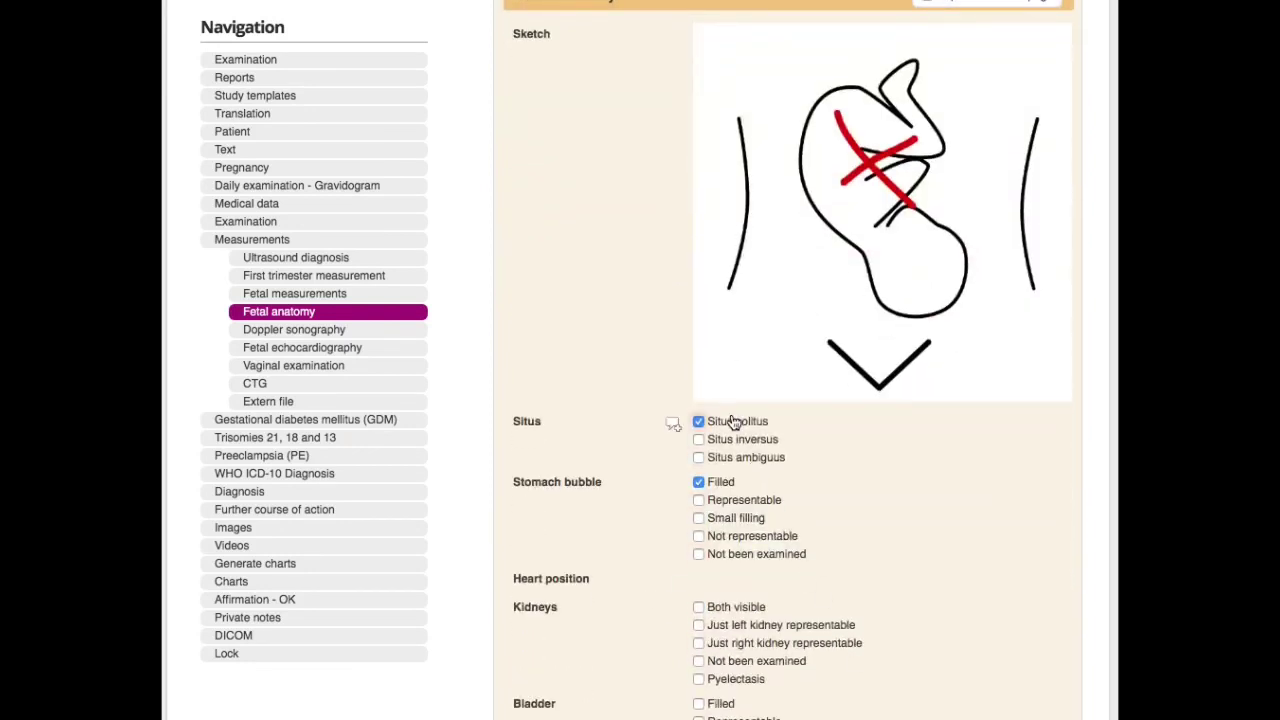
scroll(868, 537, "down", 3)
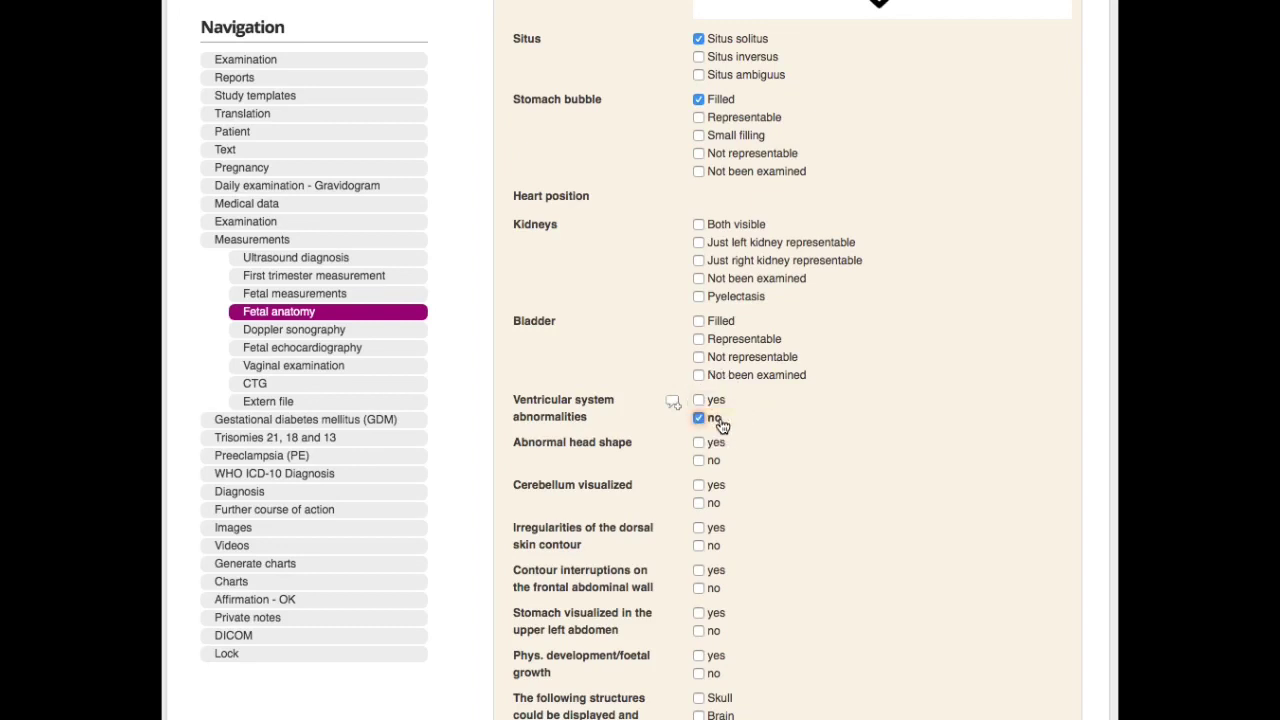
scroll(920, 590, "down", 3)
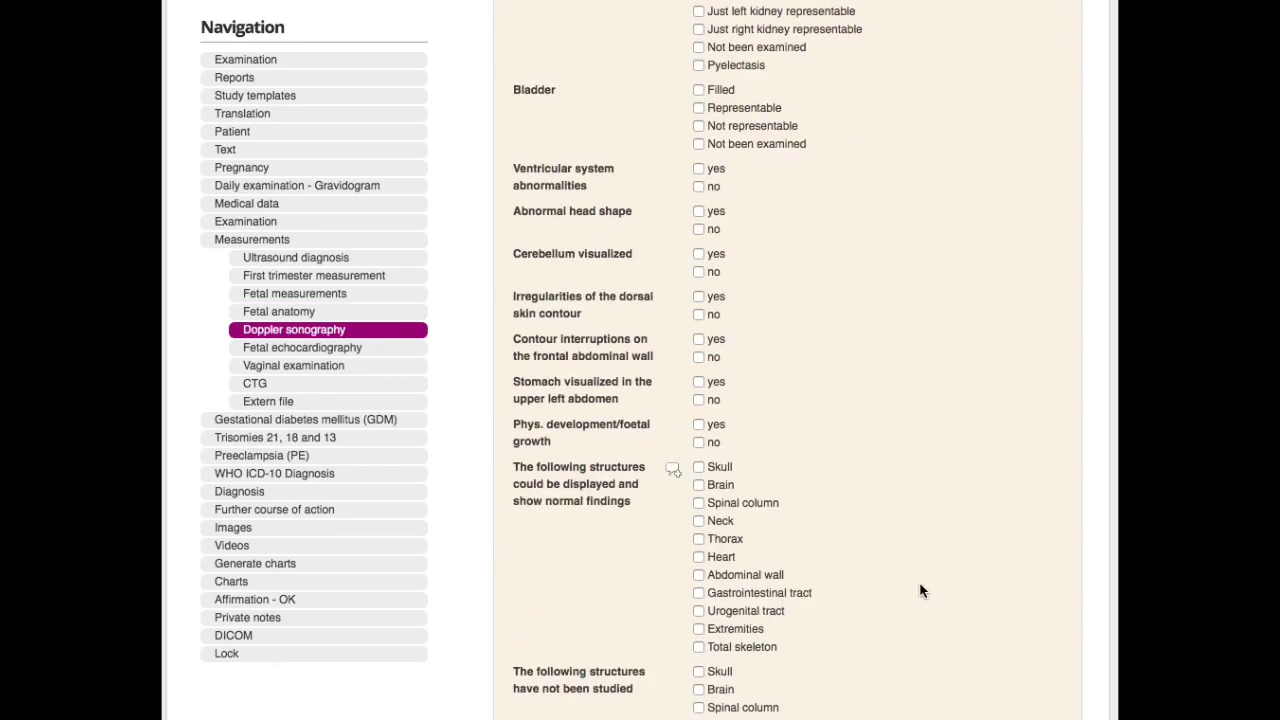
scroll(921, 591, "down", 1)
scroll(935, 580, "down", 10)
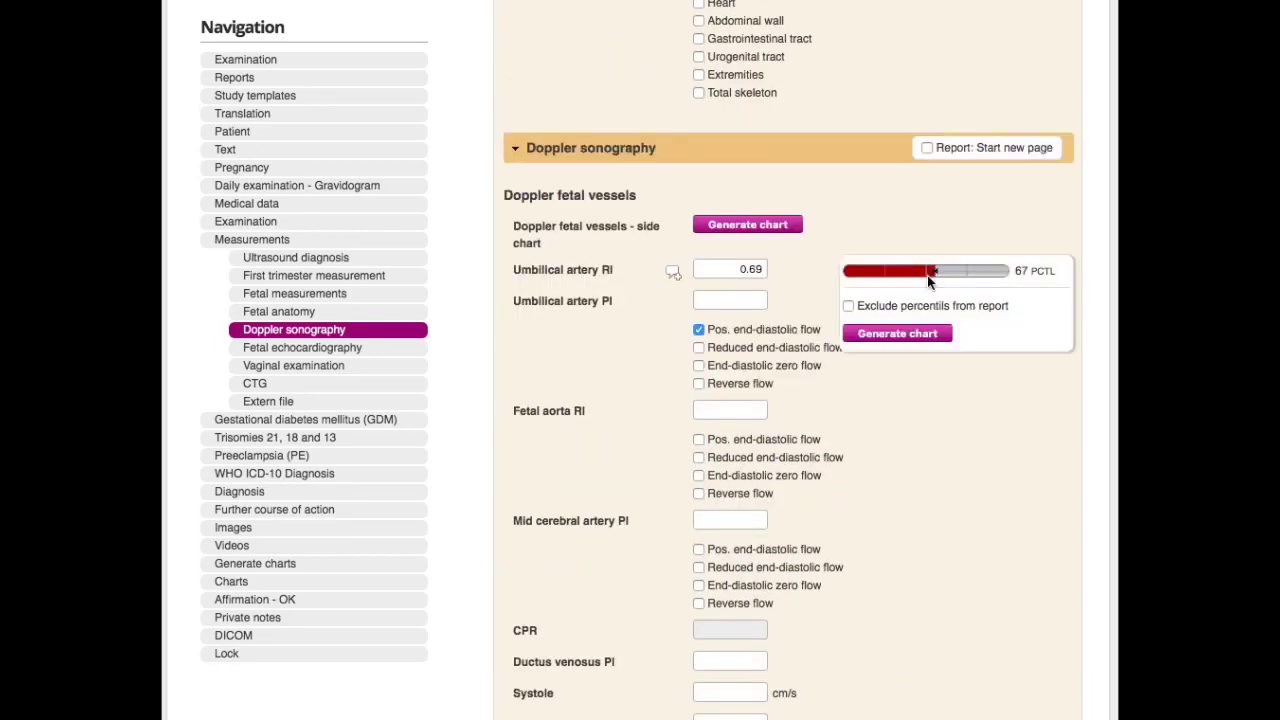
scroll(973, 547, "down", 2)
scroll(973, 547, "down", 5)
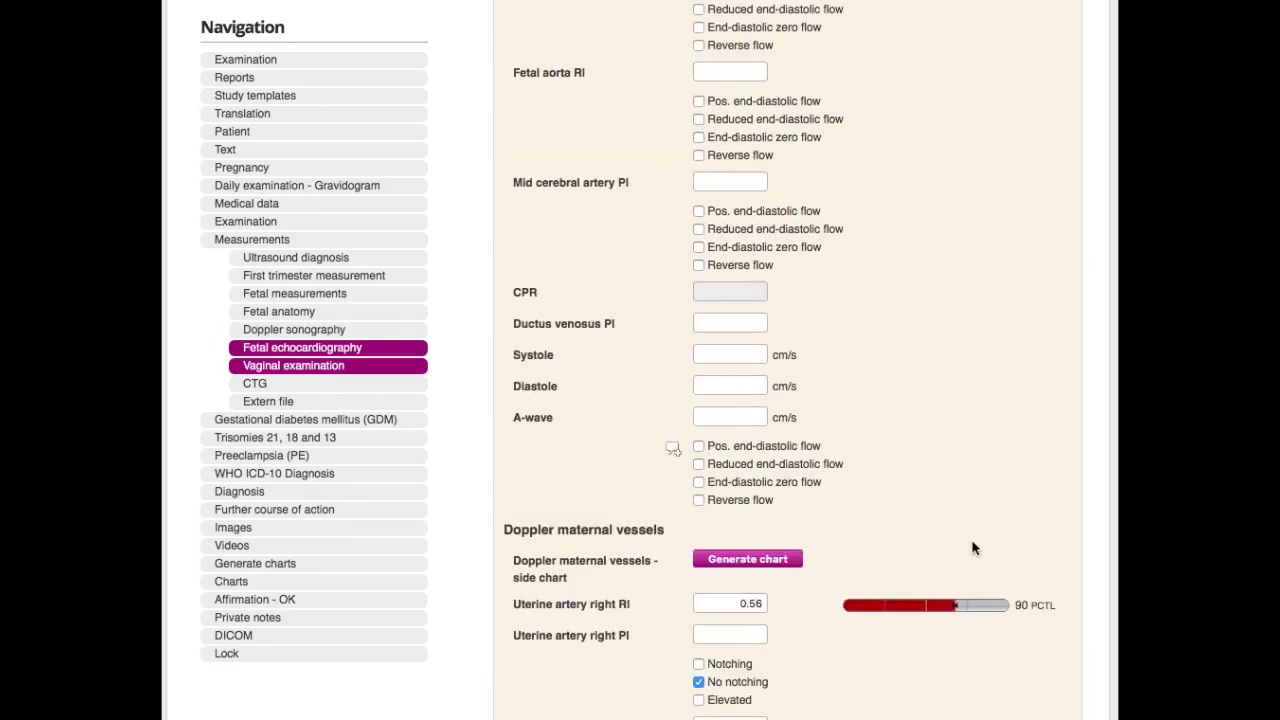
scroll(973, 547, "down", 6)
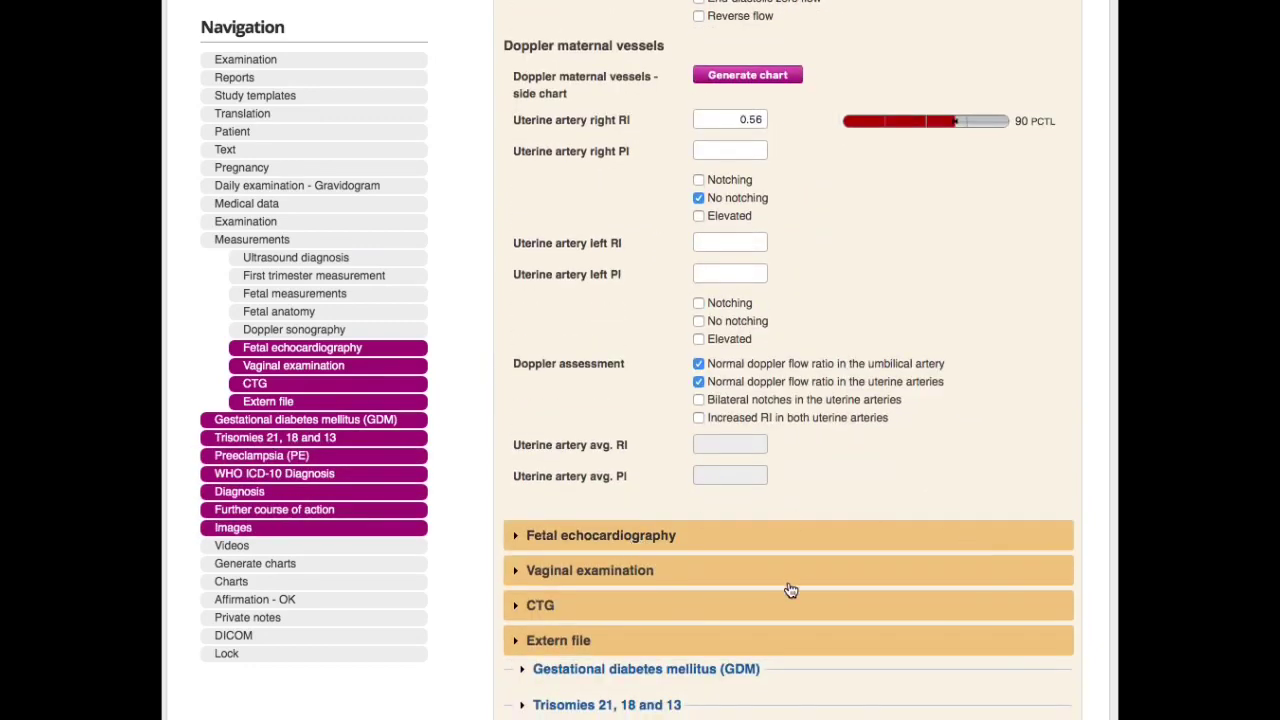
Expand the Trisomies 21, 18 and 13 section below the collapsed measurement sections.
scroll(846, 586, "down", 2)
scroll(866, 594, "down", 2)
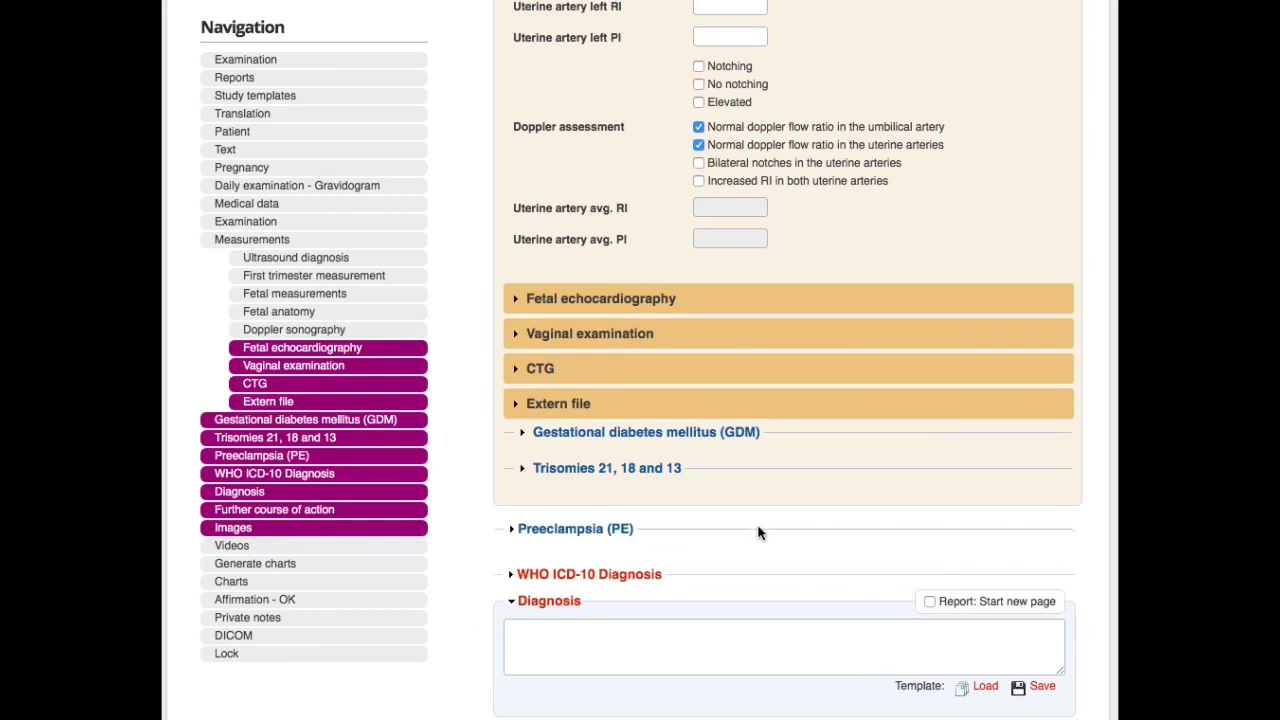
left_click(617, 474)
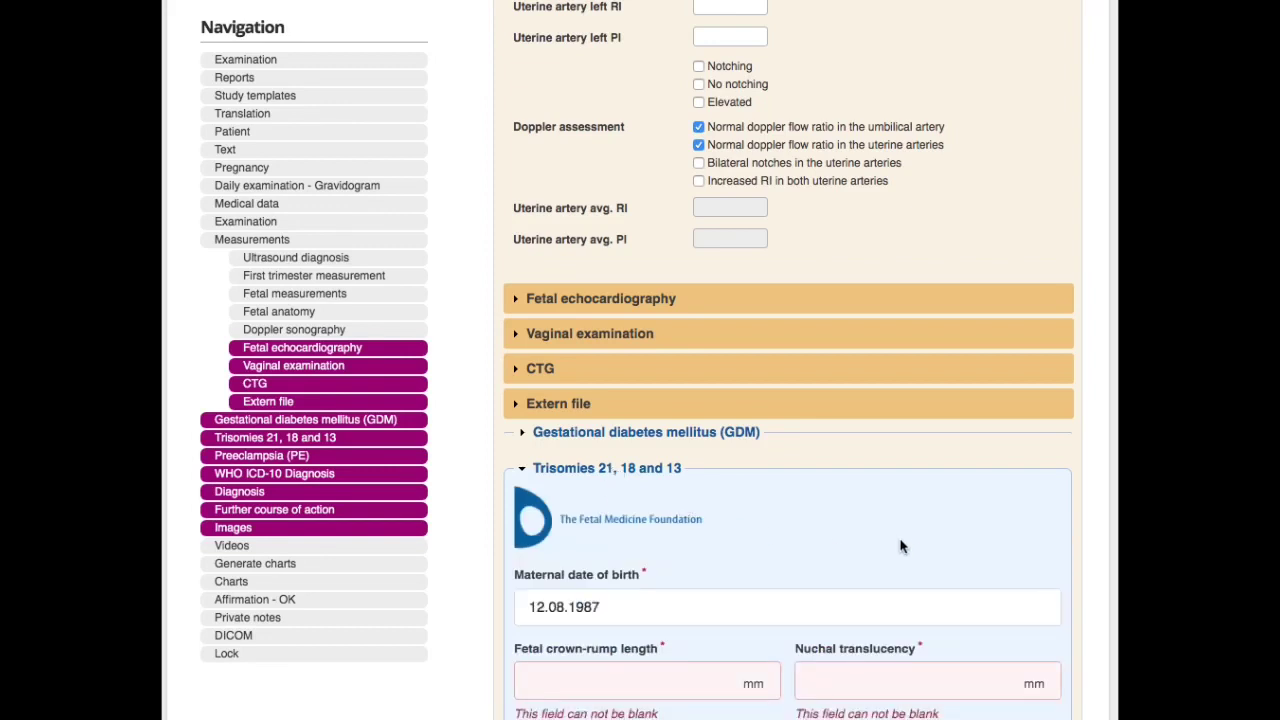
Review the Trisomies 21, 18 and 13 form, showing the PAPP-A MoM calculator fields and hiding them again.
scroll(914, 539, "down", 1)
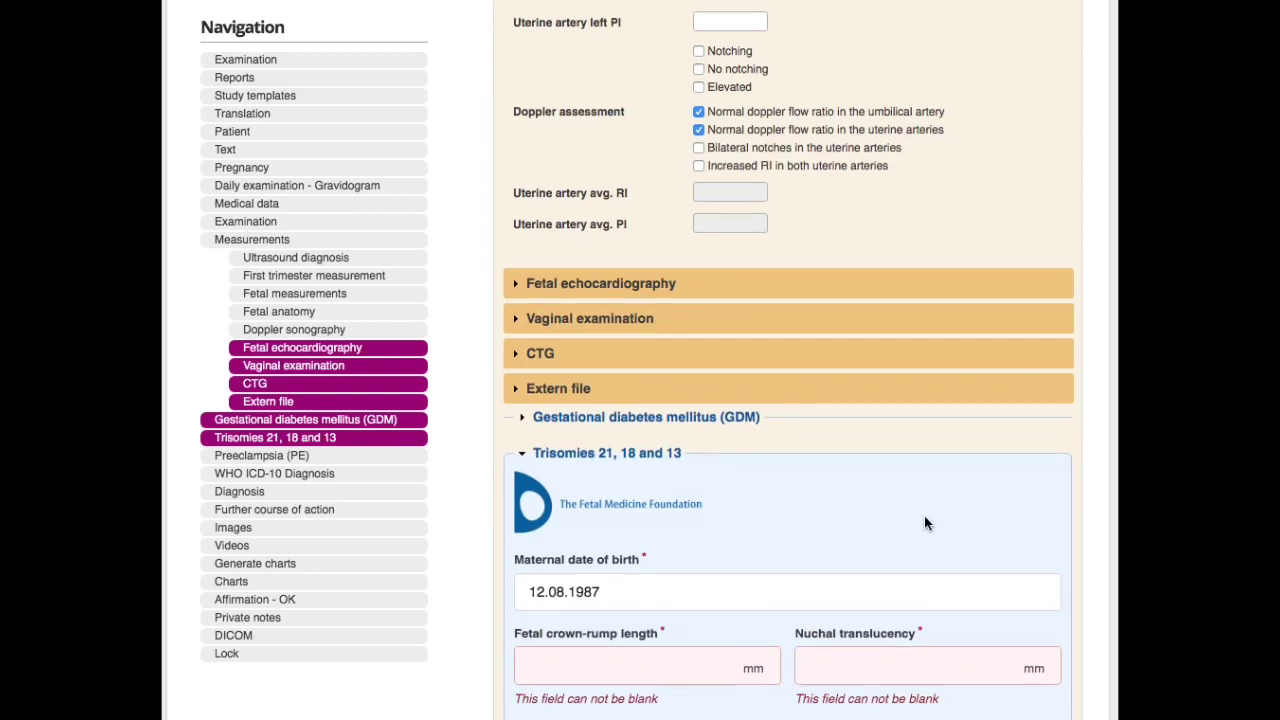
scroll(924, 518, "down", 3)
scroll(871, 619, "down", 5)
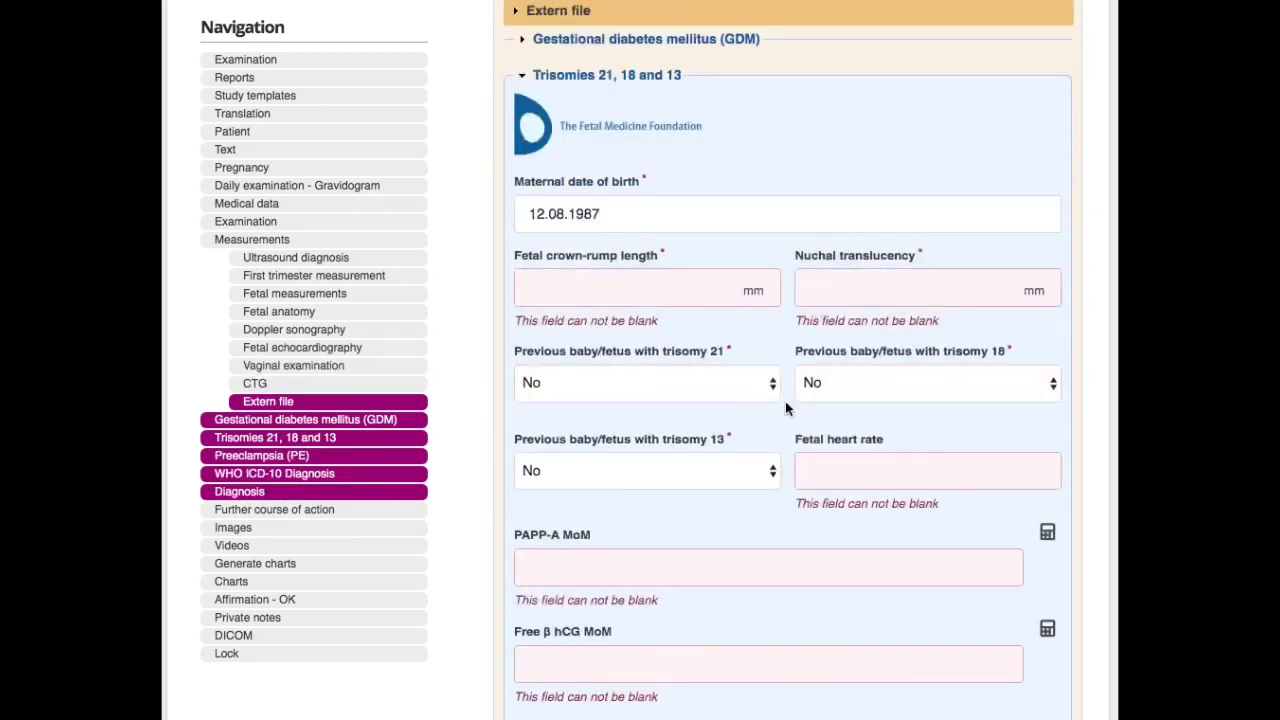
left_click(1049, 533)
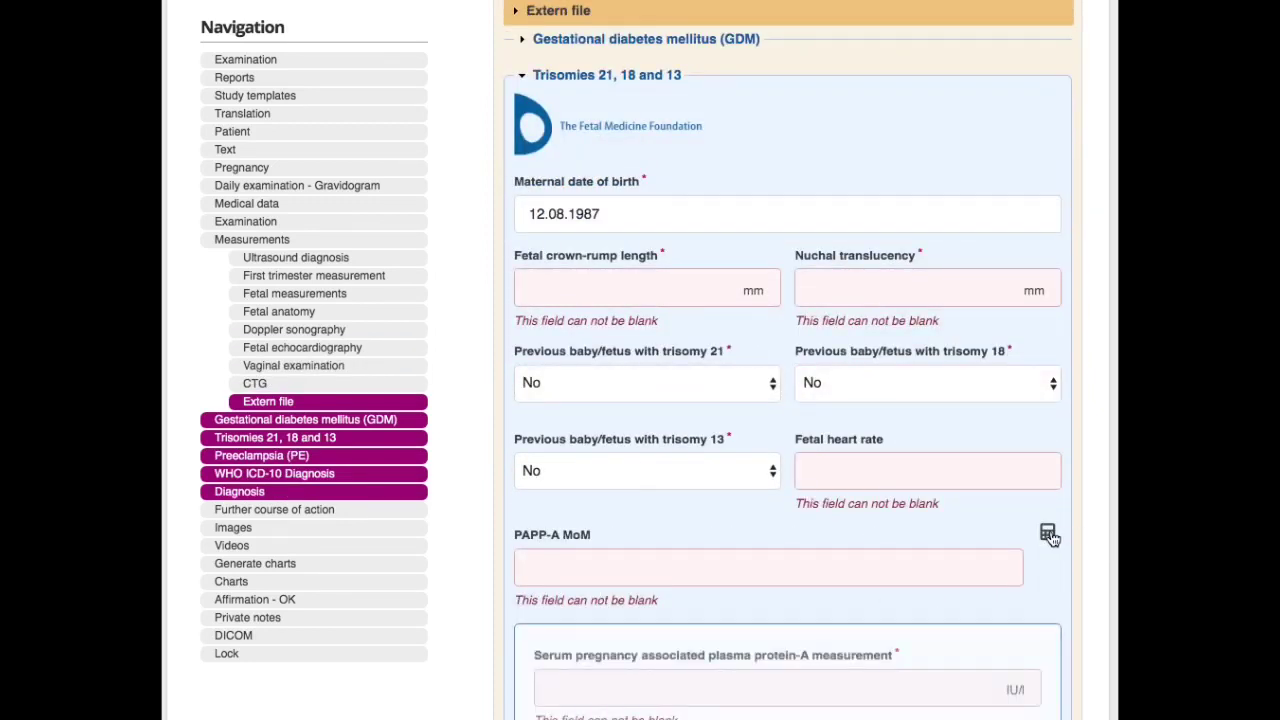
scroll(1040, 535, "down", 3)
scroll(1031, 547, "down", 2)
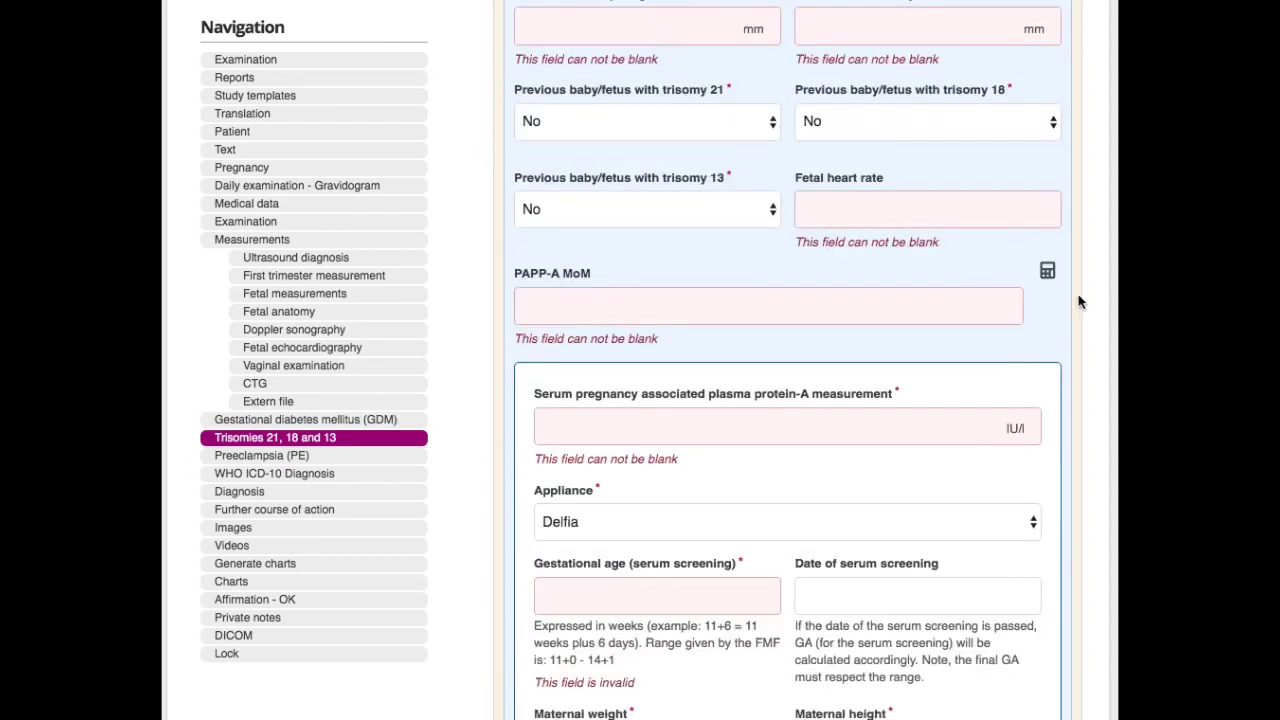
left_click(1049, 273)
scroll(1035, 366, "down", 1)
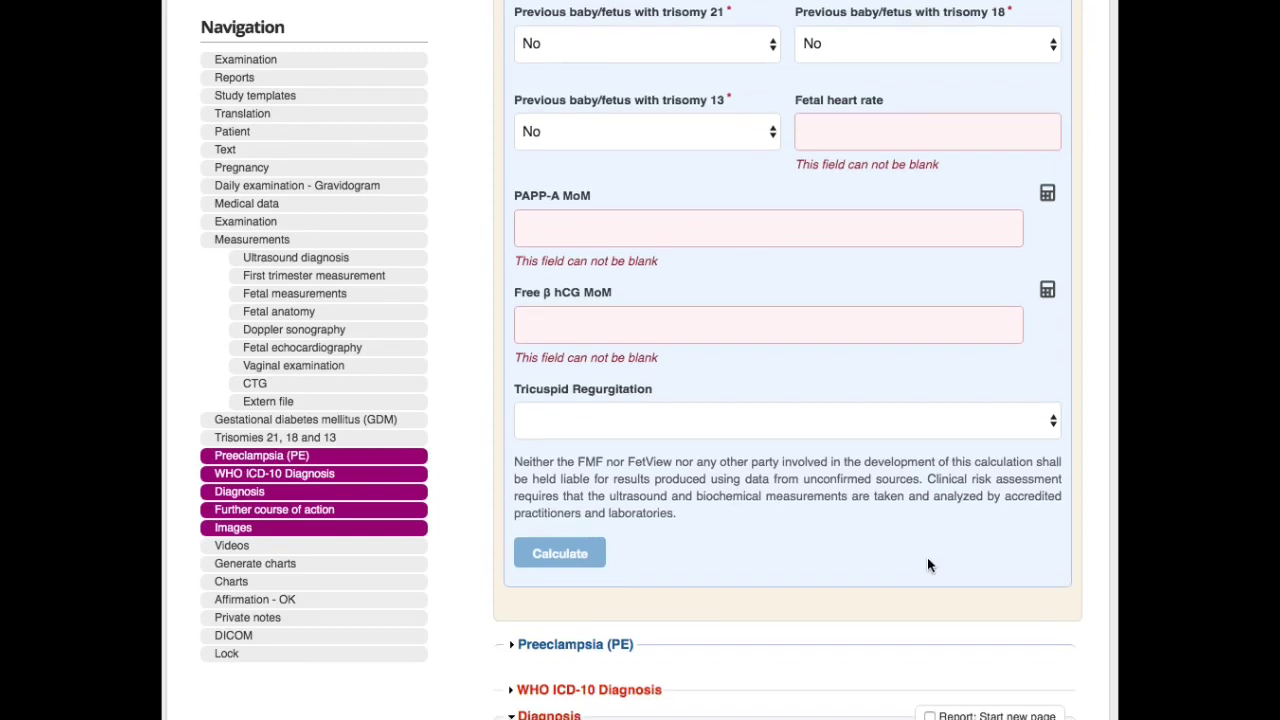
Expand the Preeclampsia (PE) section and review its maternal history, fetal, biophysical and biochemical measurement fields.
scroll(927, 563, "down", 2)
scroll(928, 563, "down", 3)
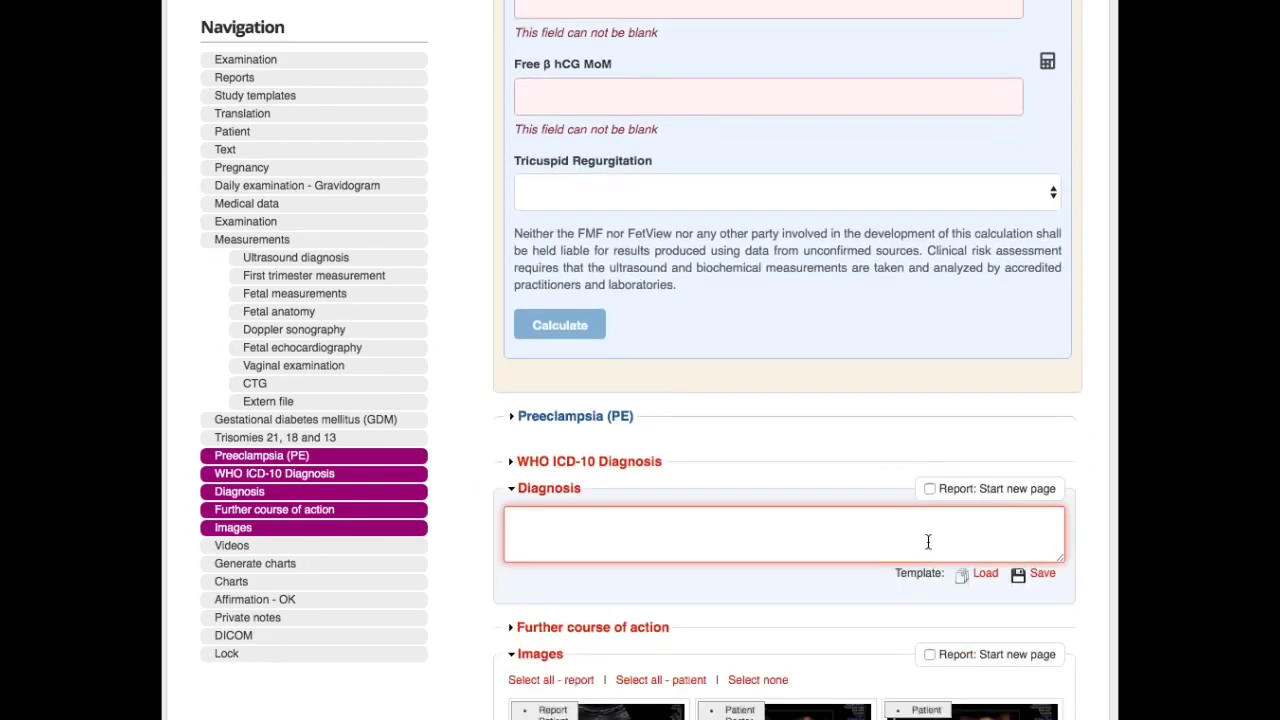
left_click(572, 414)
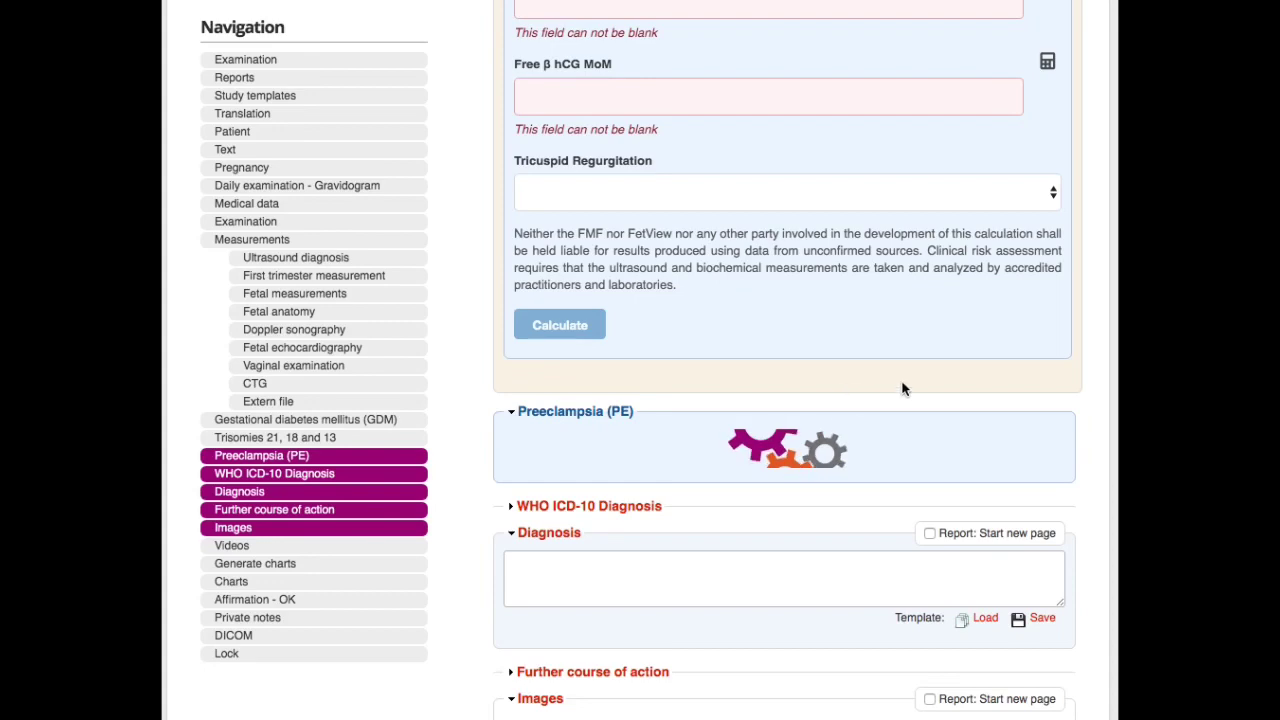
scroll(955, 390, "down", 4)
scroll(966, 425, "down", 10)
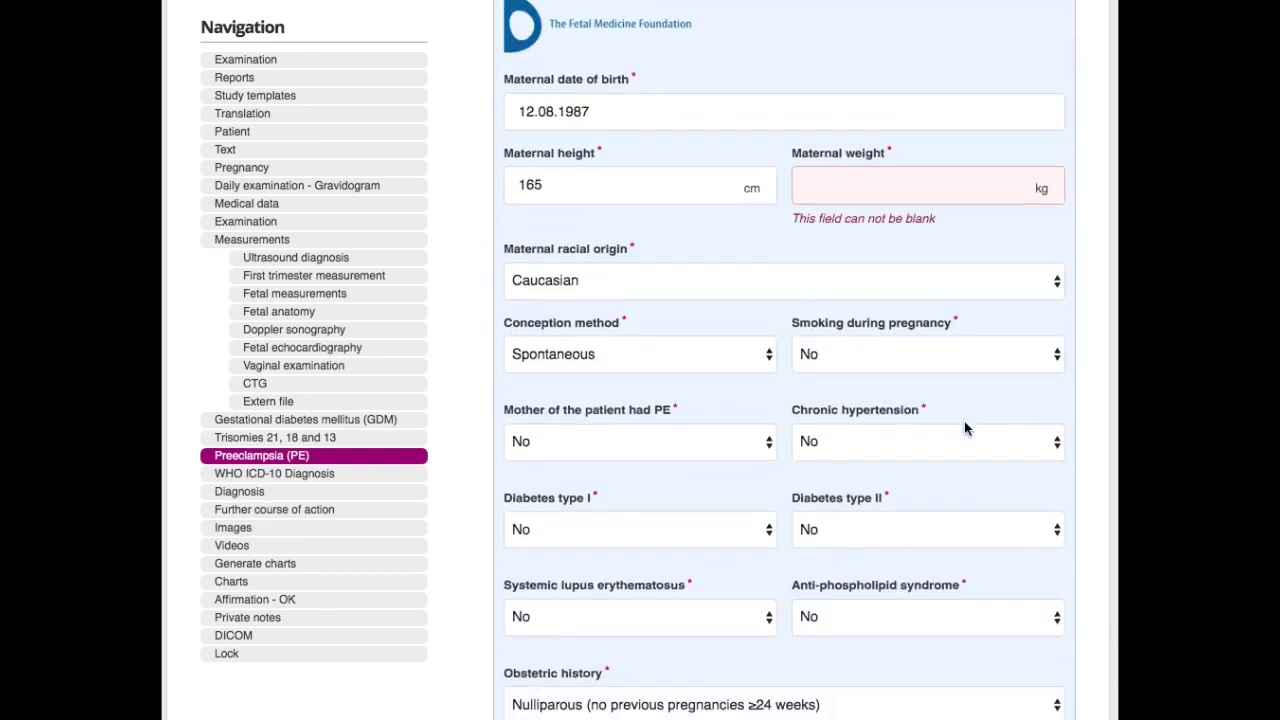
scroll(962, 428, "down", 12)
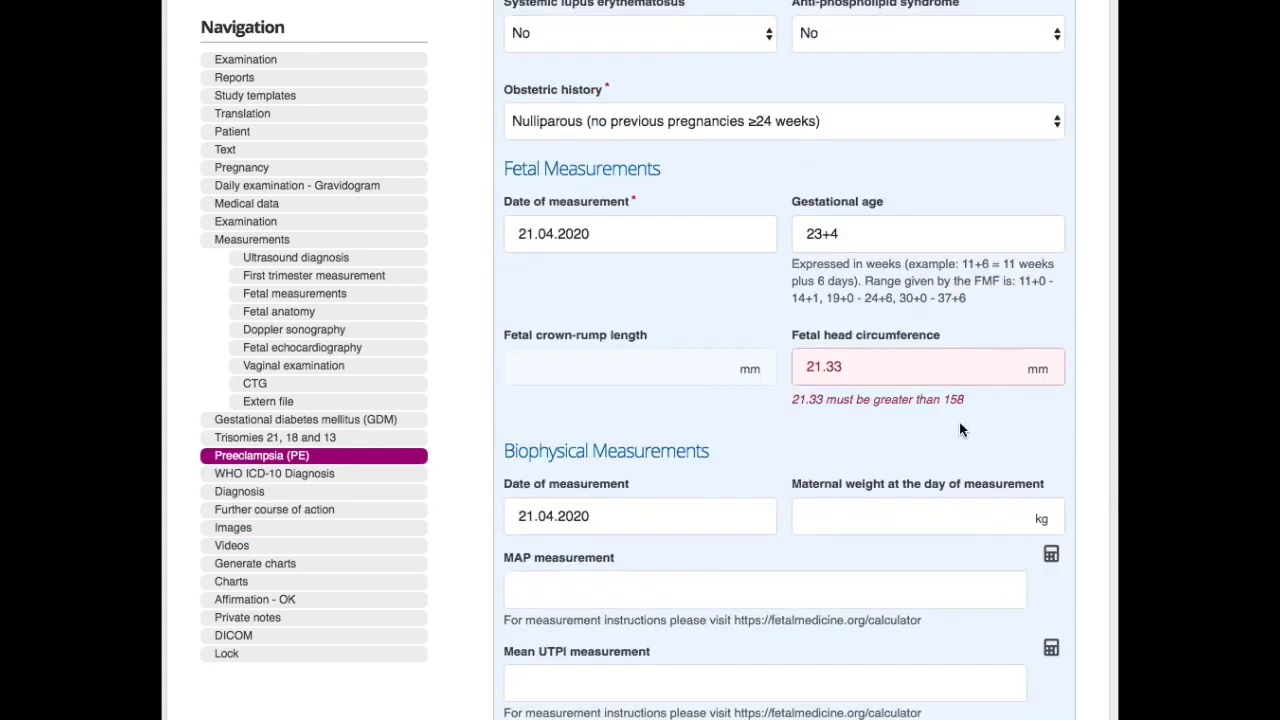
scroll(956, 430, "down", 2)
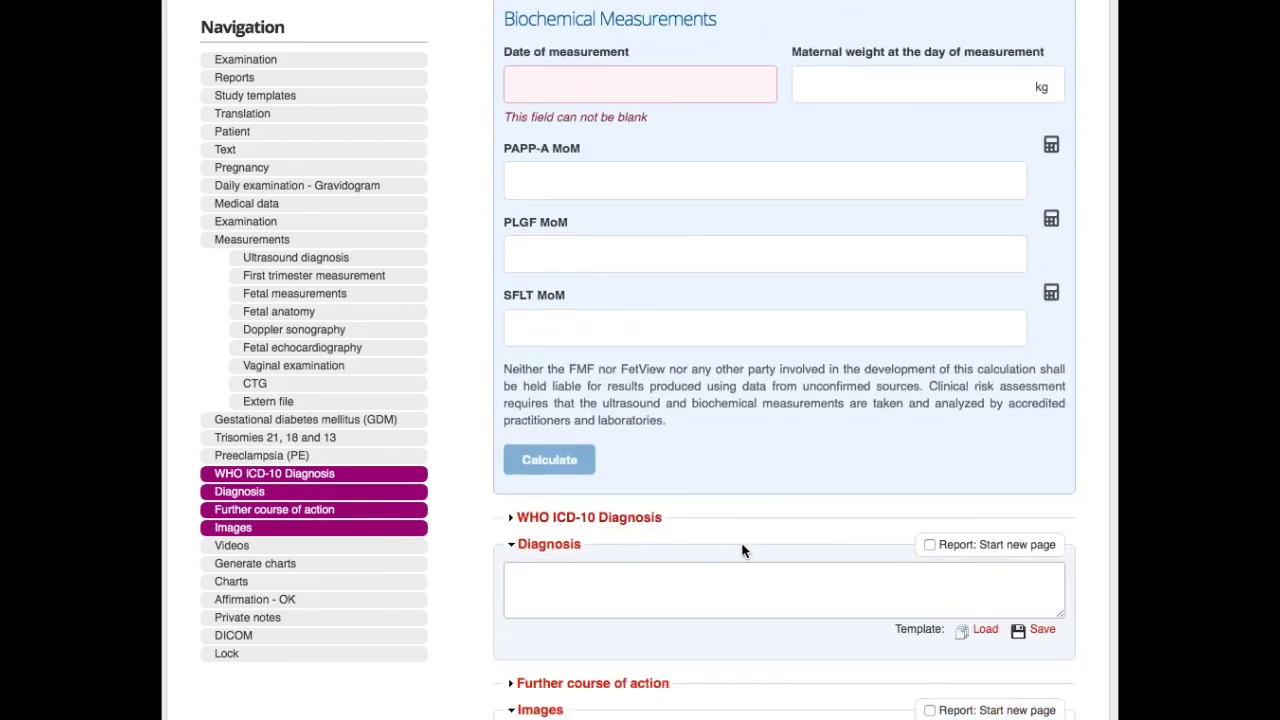
Preview the enlarged 3D ultrasound image in the Images section and toggle its FMF assignment on and off.
scroll(749, 549, "down", 8)
mouse_move(711, 338)
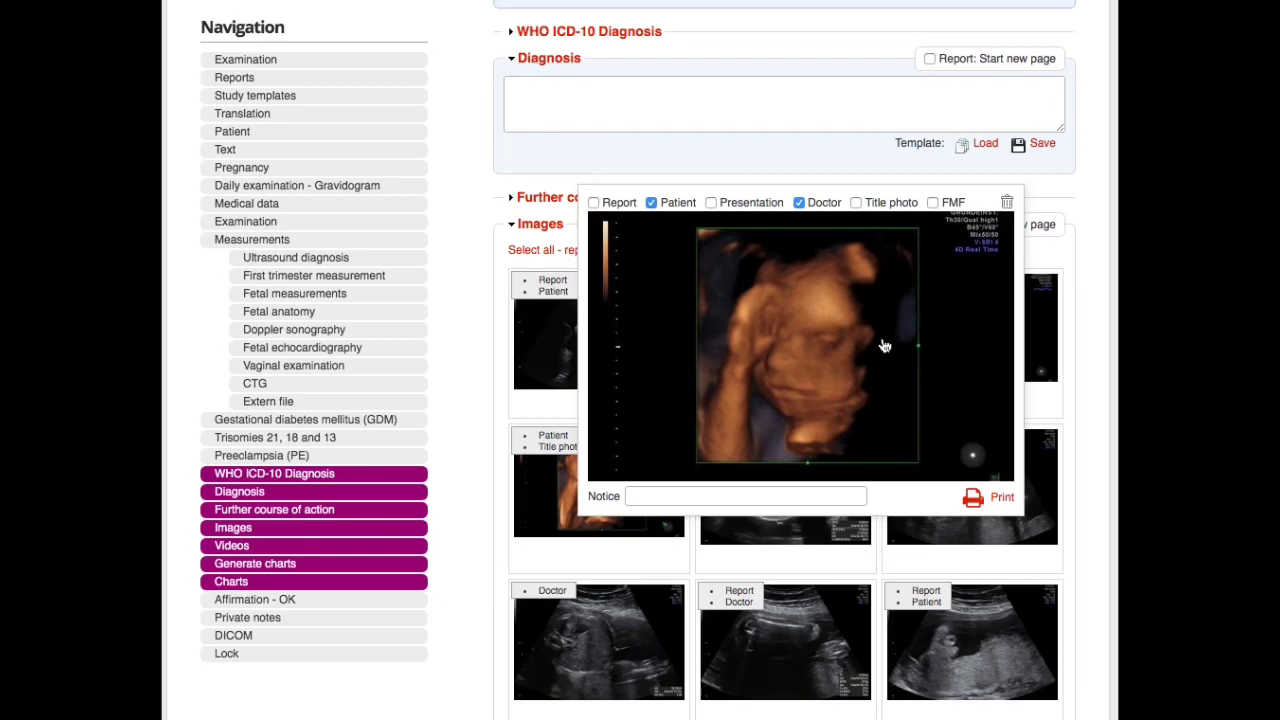
left_click(932, 203)
left_click(932, 203)
Look through the remaining ultrasound images and the Videos section down to the charts.
scroll(880, 390, "down", 3)
scroll(880, 390, "down", 2)
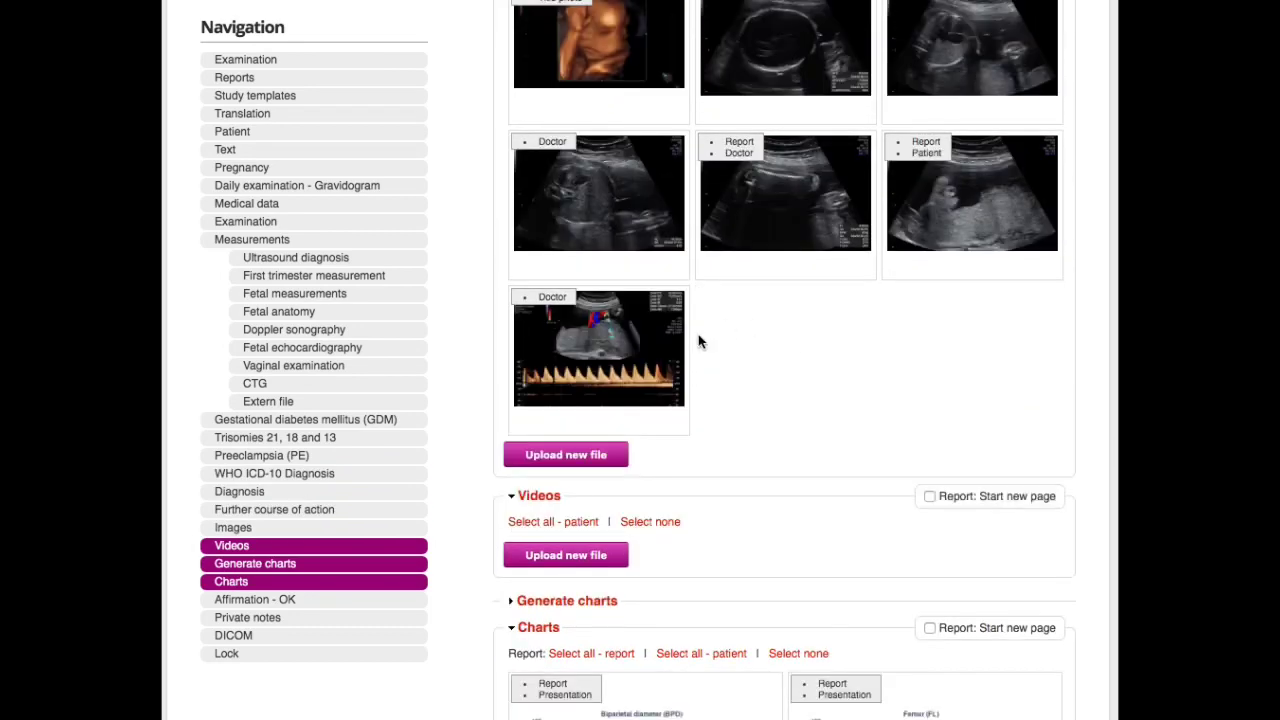
mouse_move(653, 355)
scroll(932, 378, "down", 1)
scroll(932, 378, "down", 1)
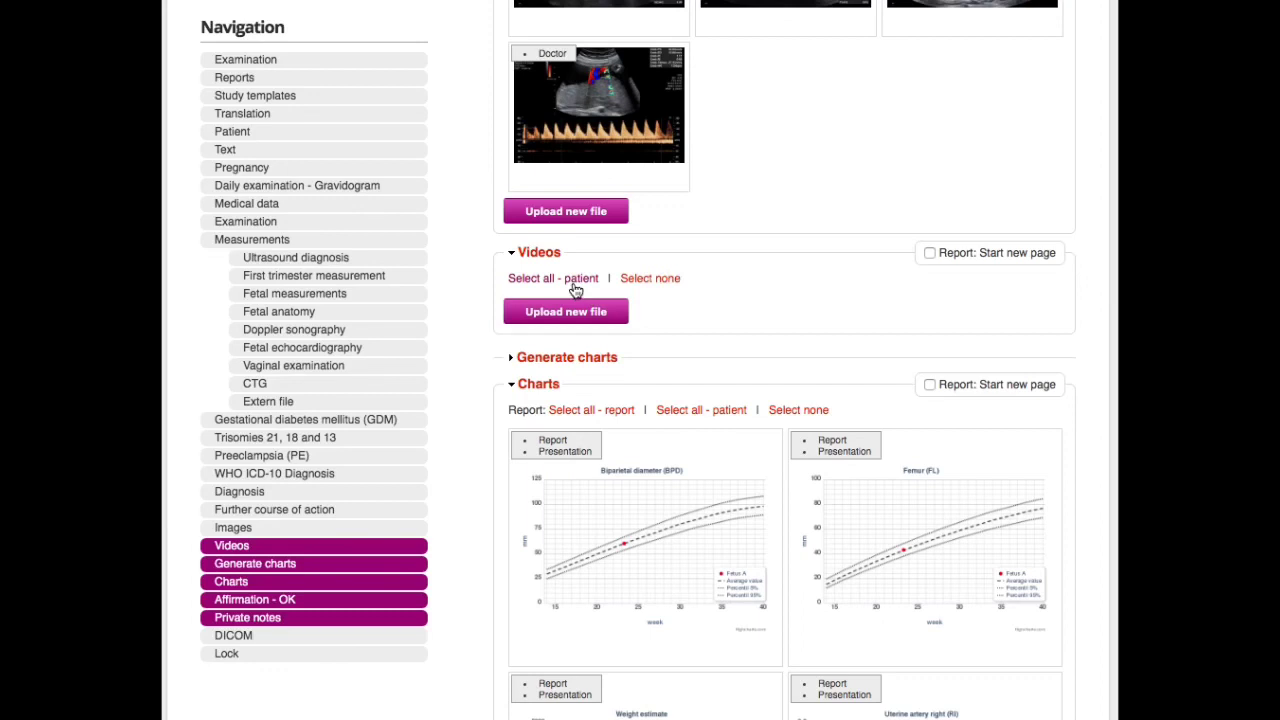
scroll(806, 354, "down", 1)
Examine the Charts section, enlarging the Femur (FL) and Biparietal diameter (BPD) growth curves and checking the fetus's data point on the latter.
mouse_move(883, 383)
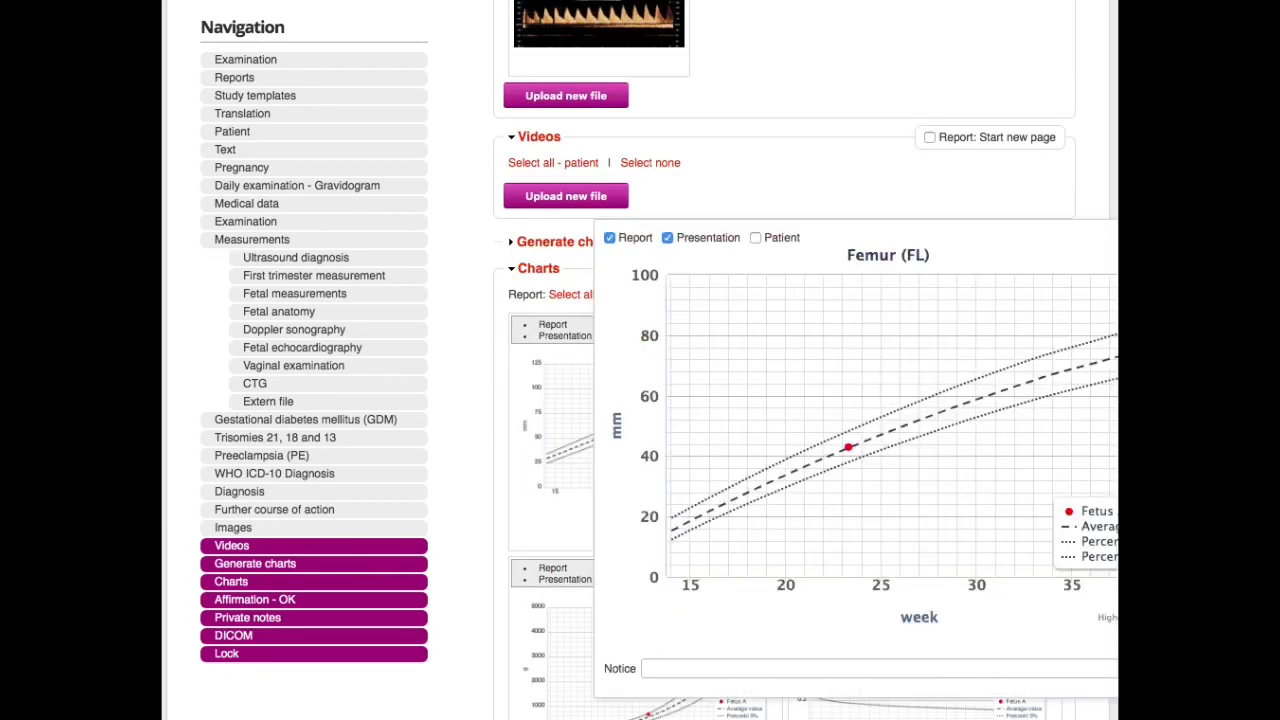
scroll(981, 384, "down", 1)
mouse_move(981, 384)
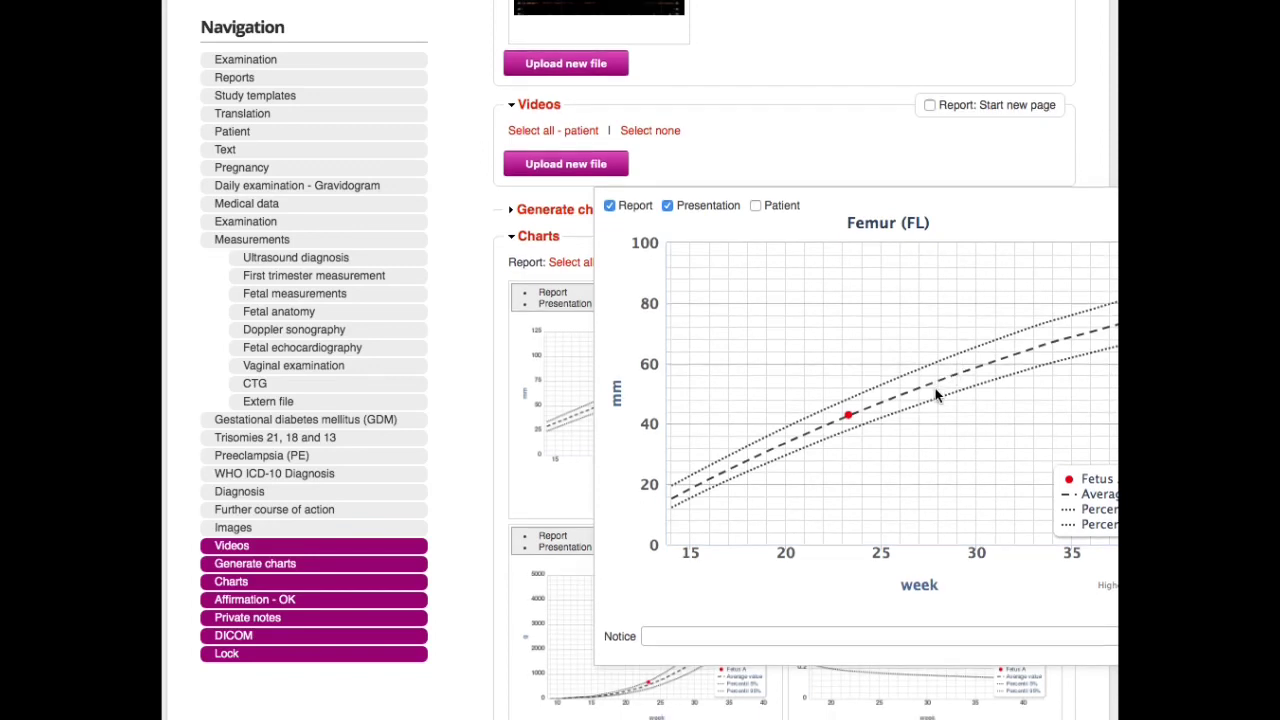
scroll(935, 388, "down", 2)
scroll(839, 395, "down", 1)
mouse_move(543, 337)
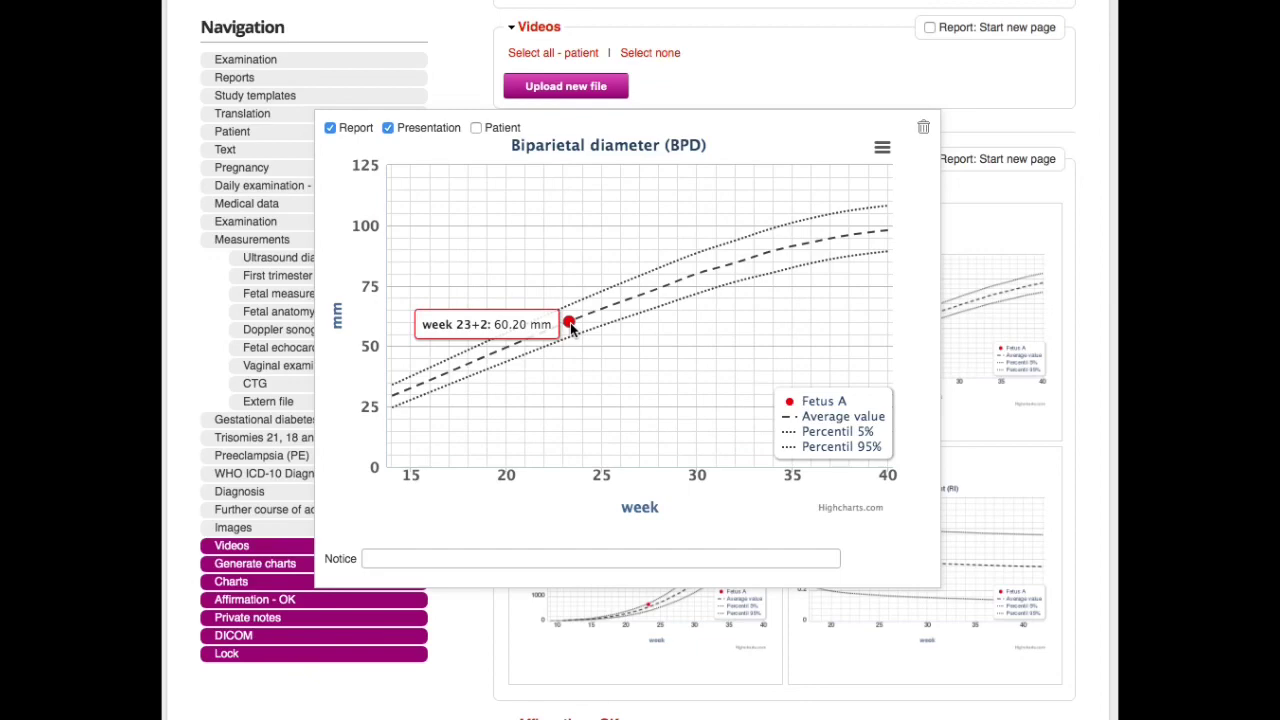
scroll(749, 357, "down", 5)
mouse_move(773, 432)
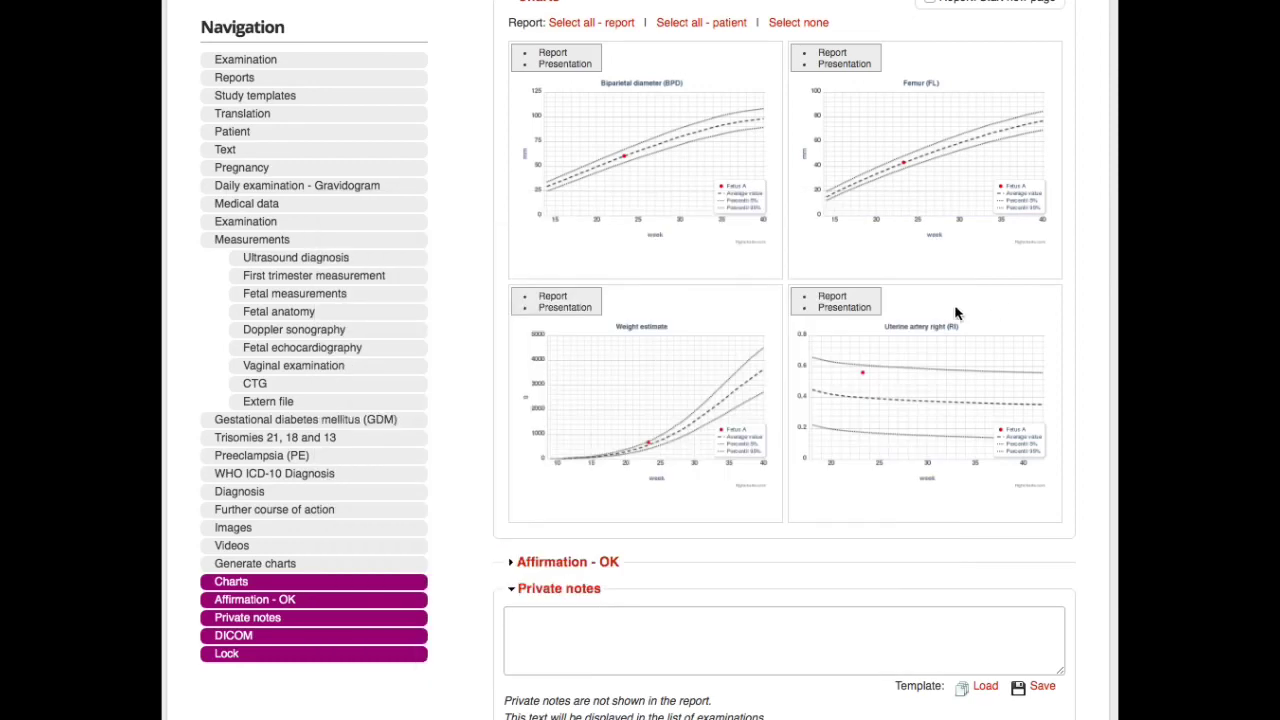
mouse_move(928, 315)
Return to the start of the examination and open its PDF report (doctor).
scroll(470, 175, "up", 3)
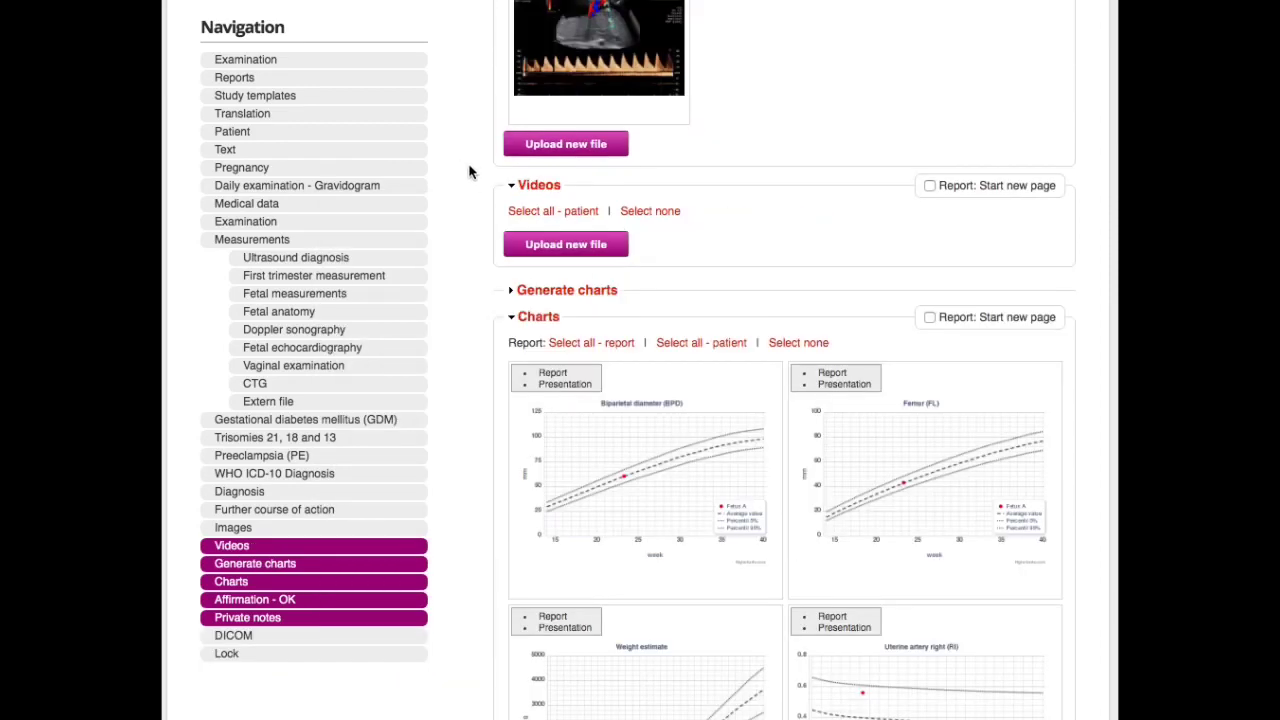
scroll(451, 207, "up", 15)
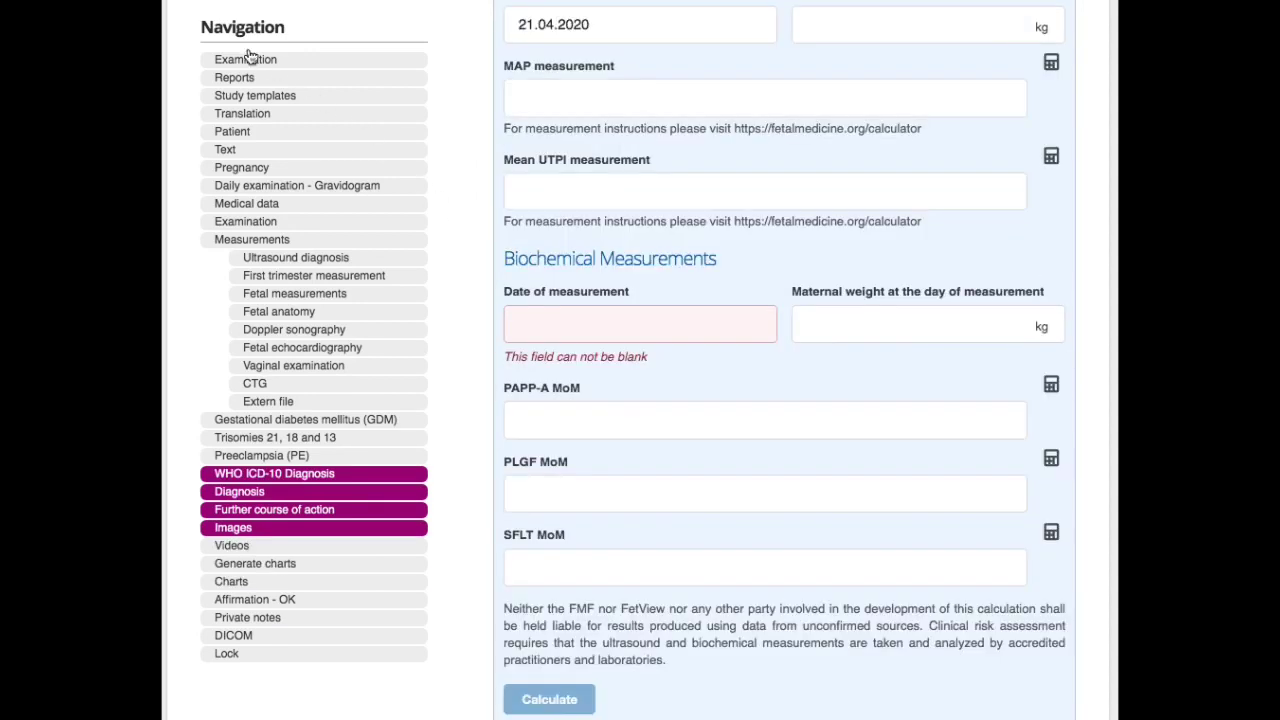
left_click(249, 58)
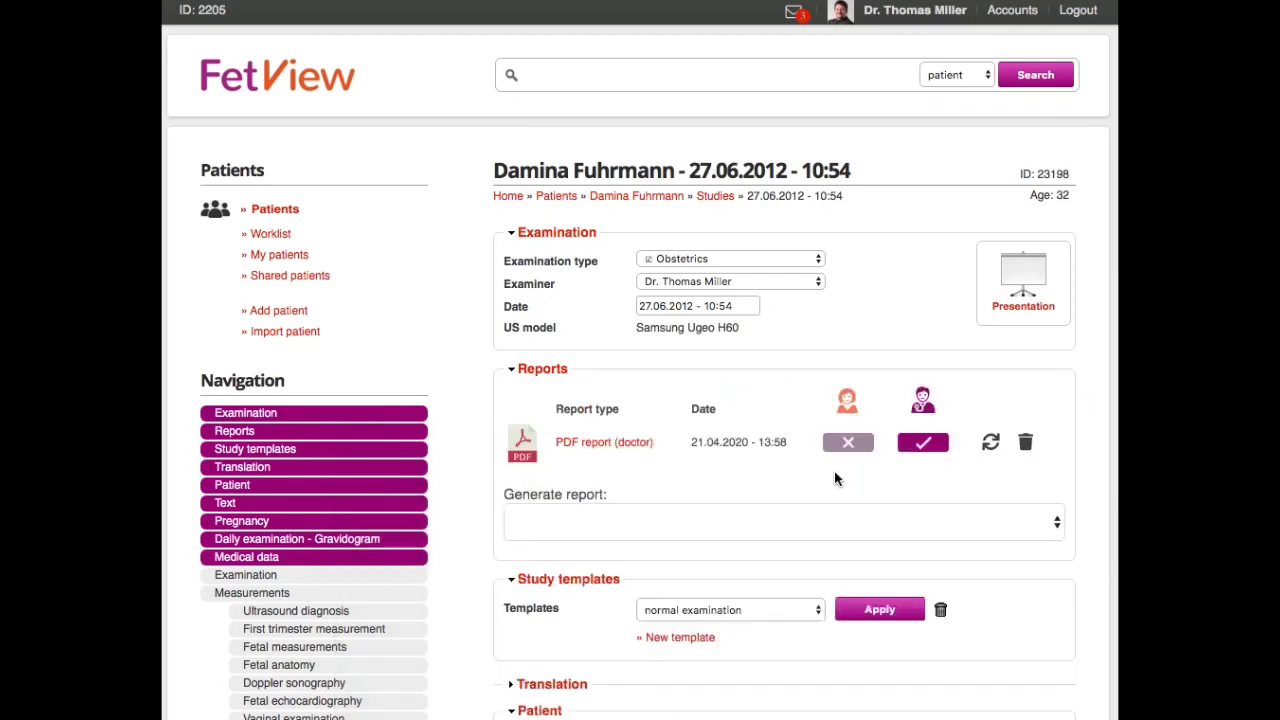
left_click(598, 445)
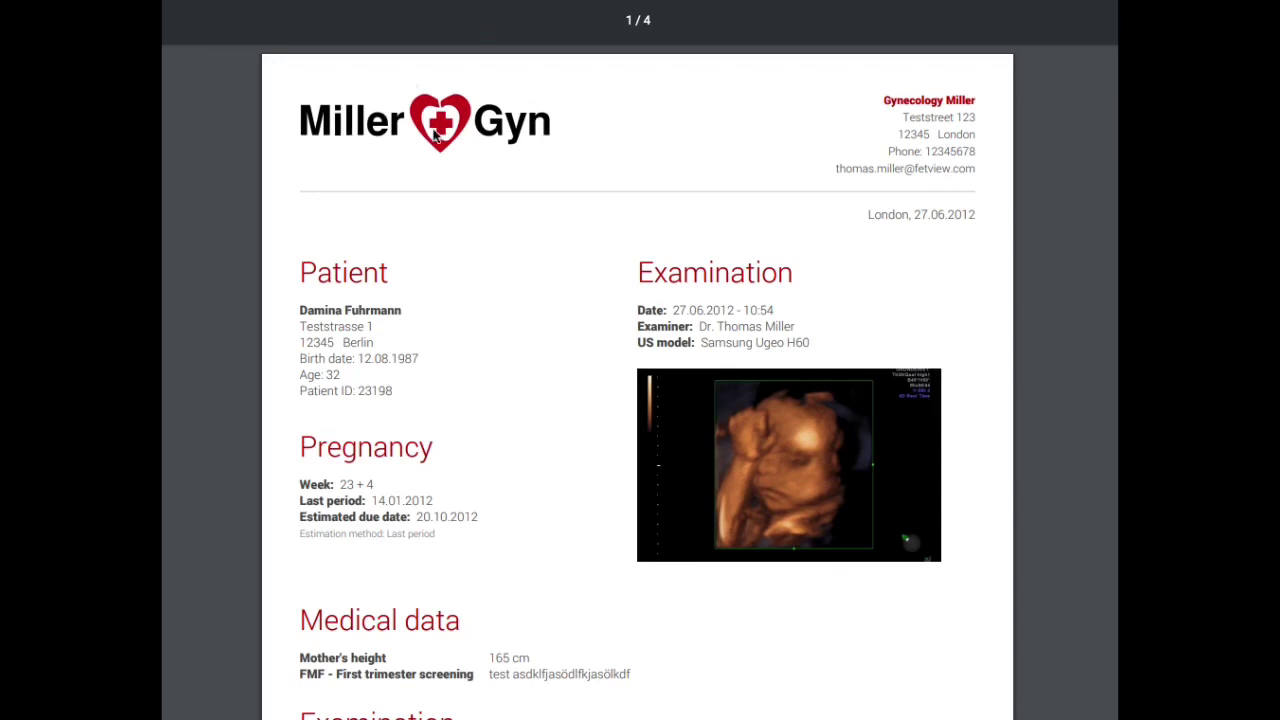
Review the doctor's report from the patient and examination details through fetal measurements, the anatomy sketch, Doppler data, images and charts.
left_click_drag(318, 272, 386, 270)
left_click(370, 270)
scroll(943, 686, "down", 1)
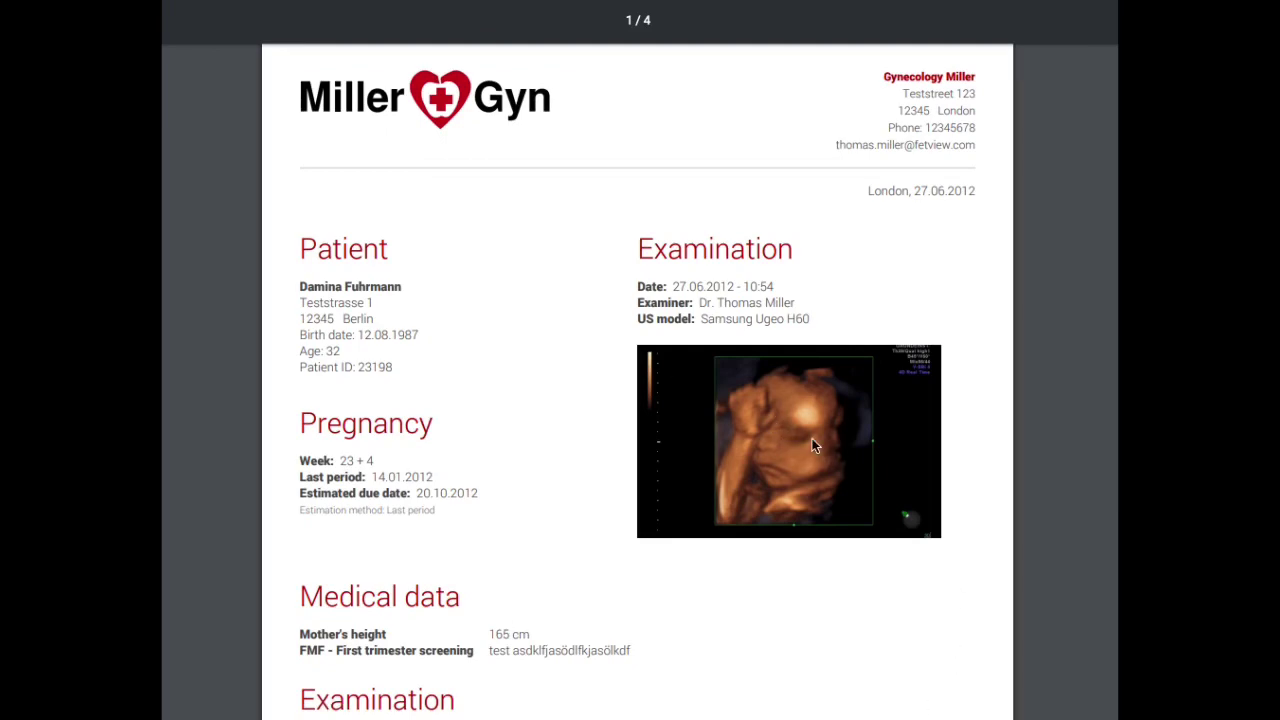
scroll(815, 548, "down", 10)
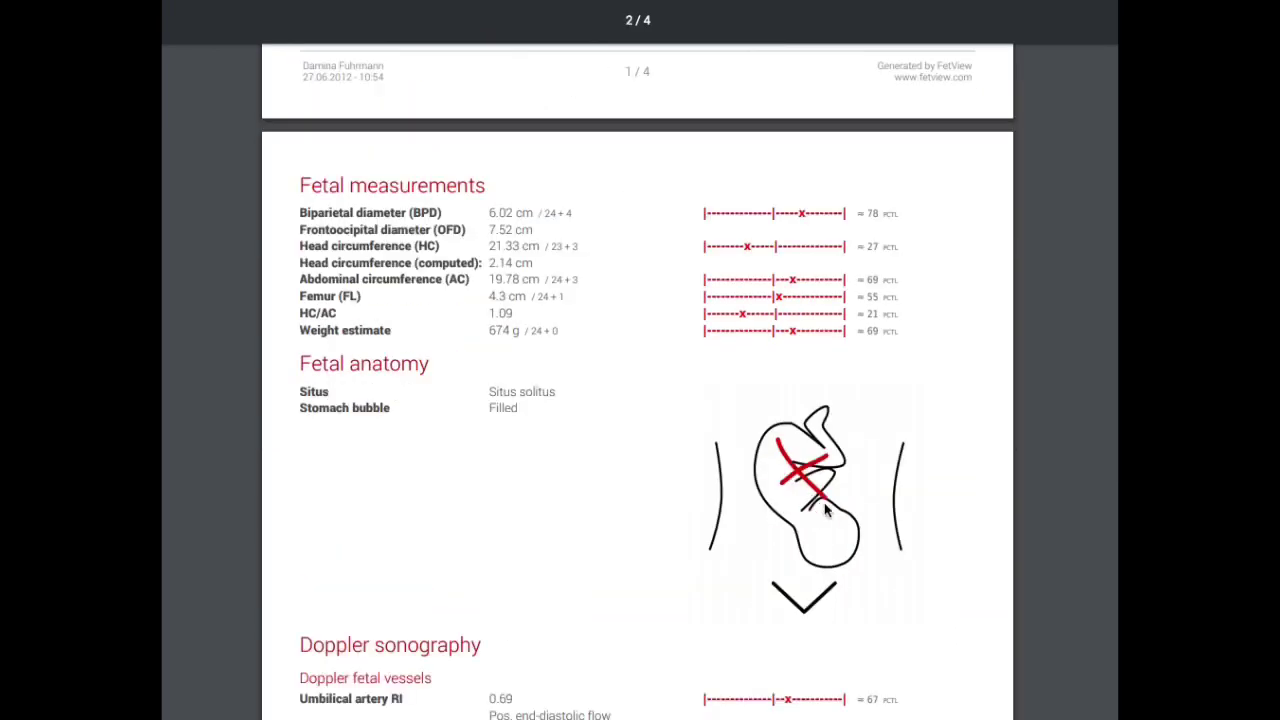
scroll(842, 475, "down", 2)
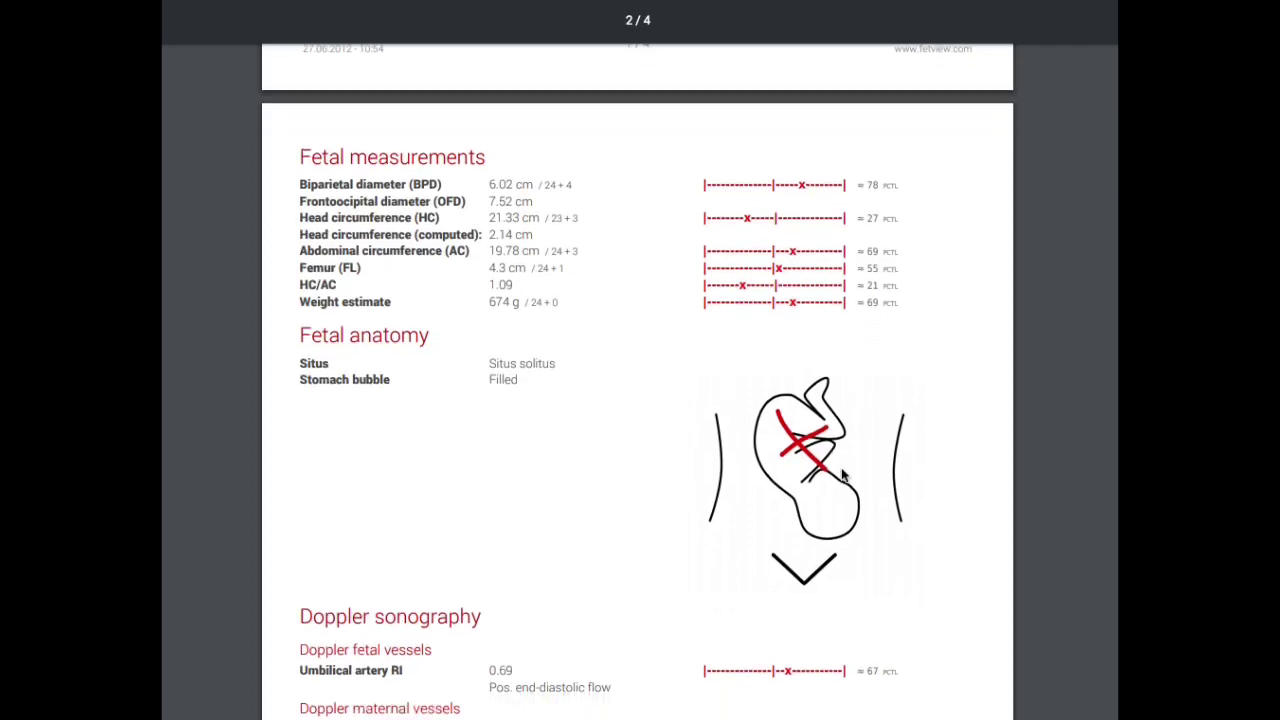
scroll(842, 473, "down", 5)
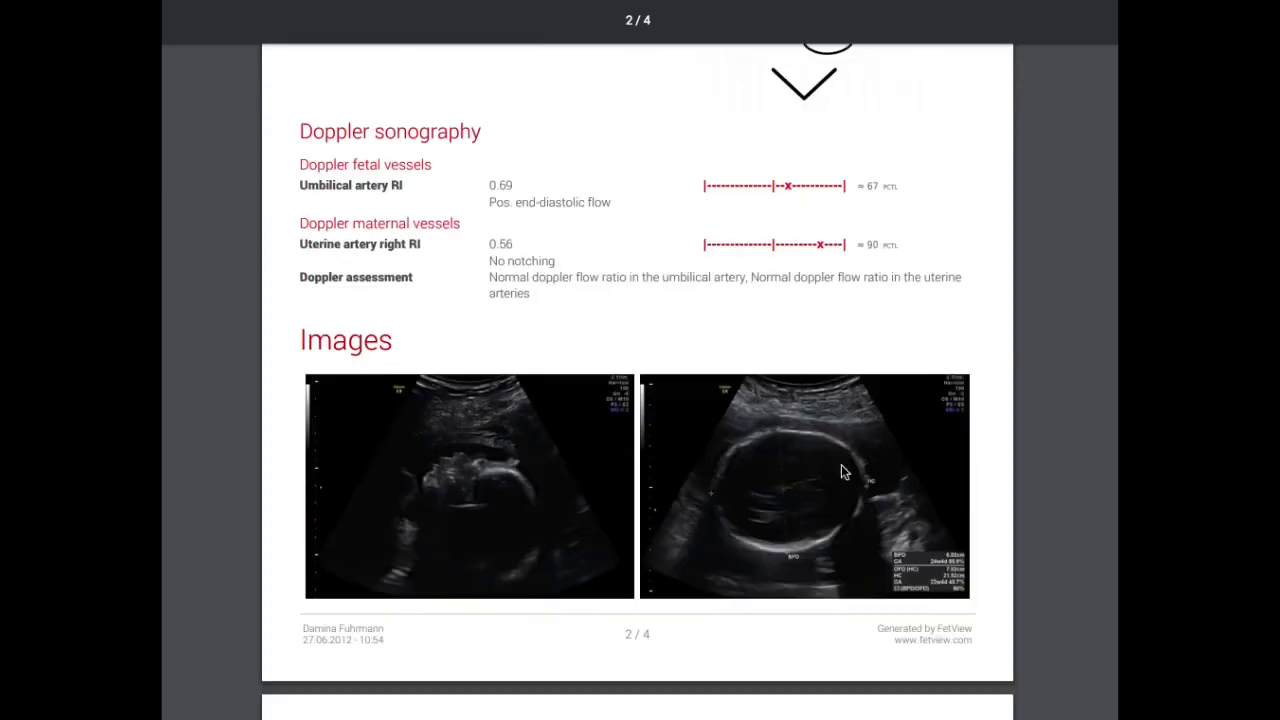
scroll(842, 473, "down", 7)
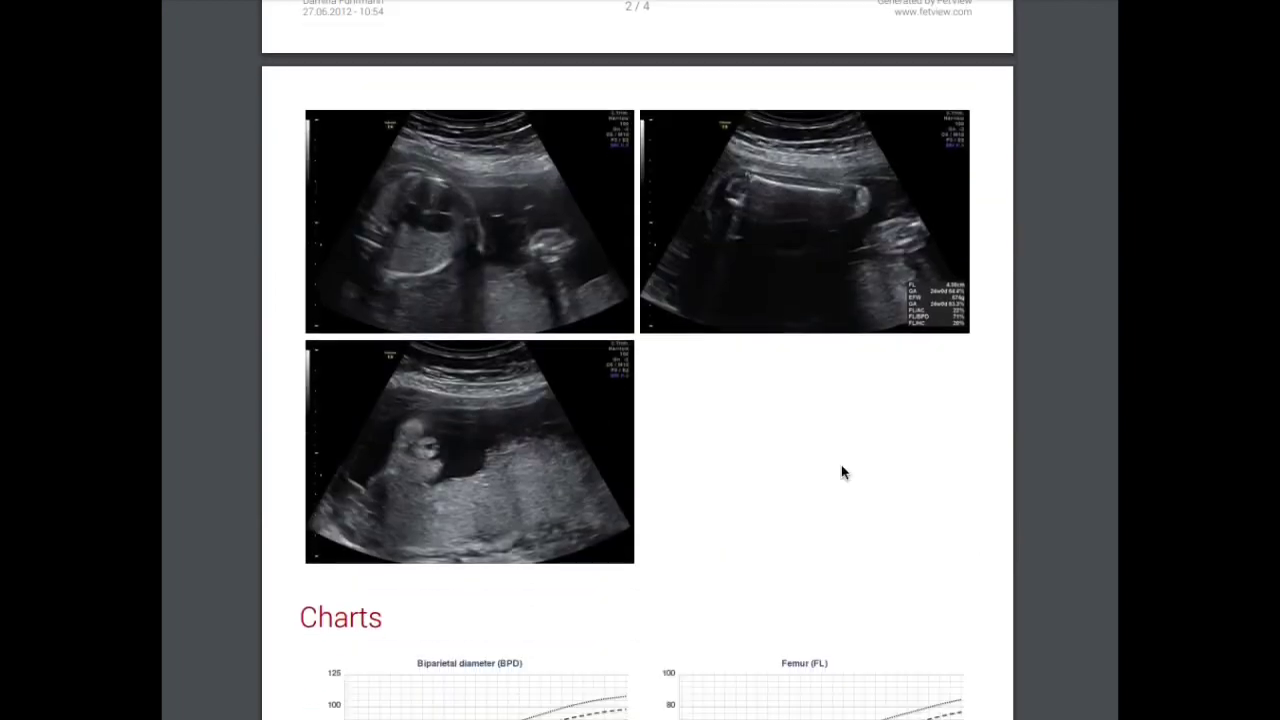
scroll(842, 473, "down", 4)
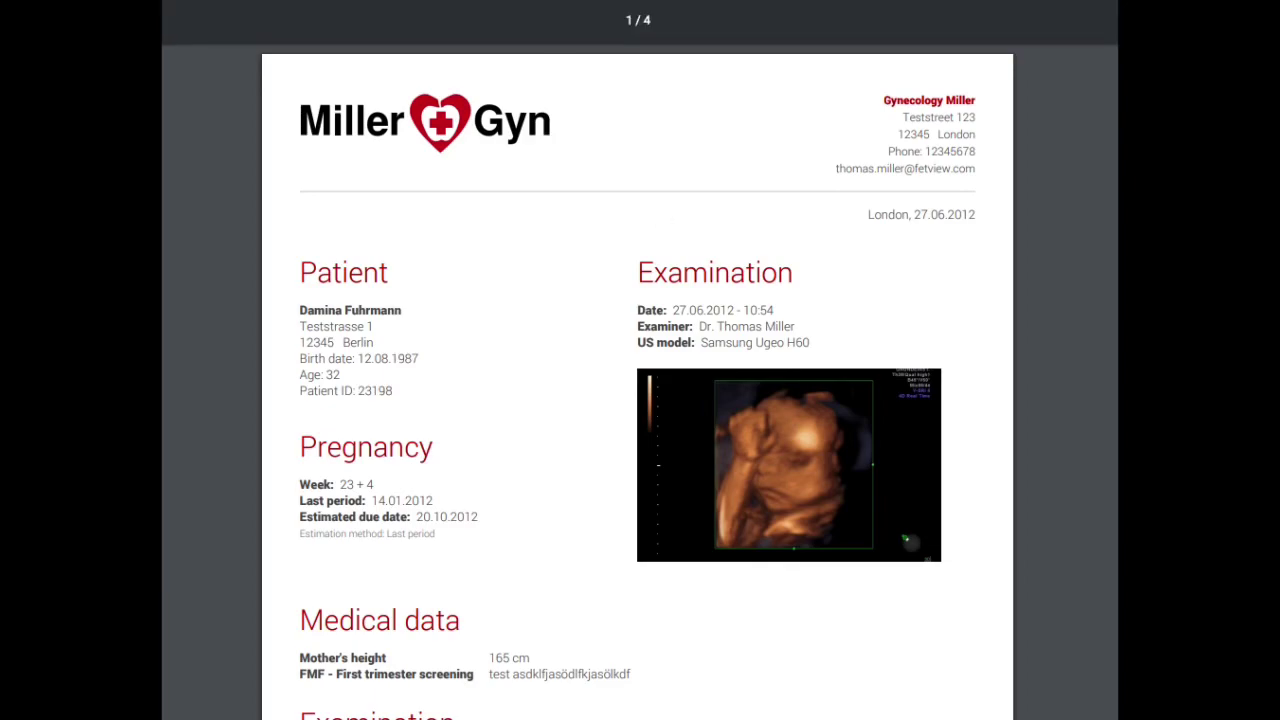
Close the PDF report and go back to the home dashboard.
key("ctrl+w")
left_click(711, 305)
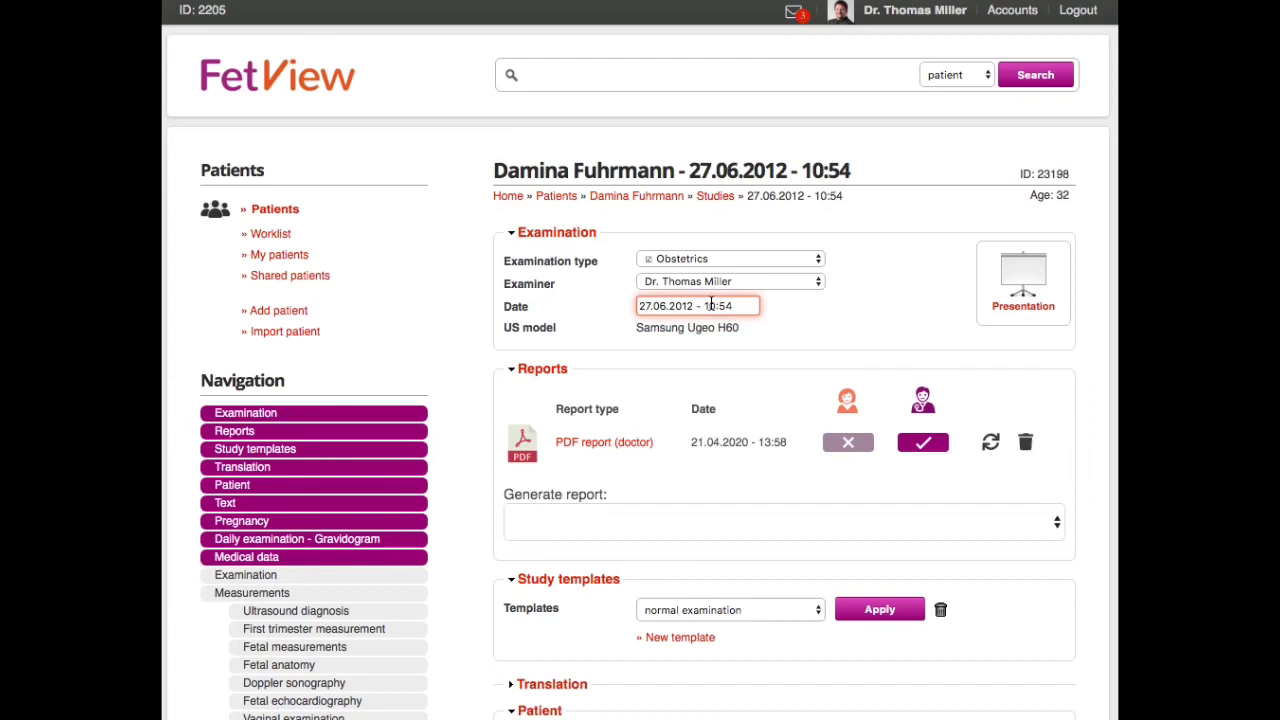
left_click(297, 82)
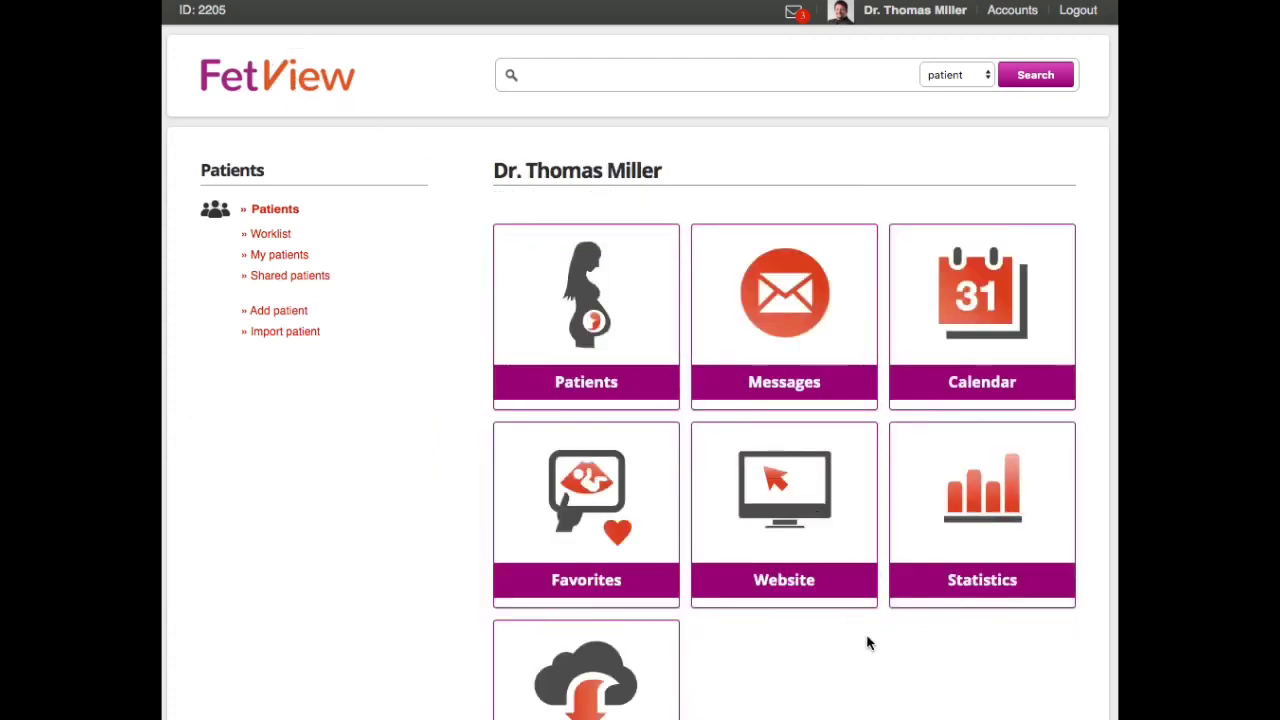